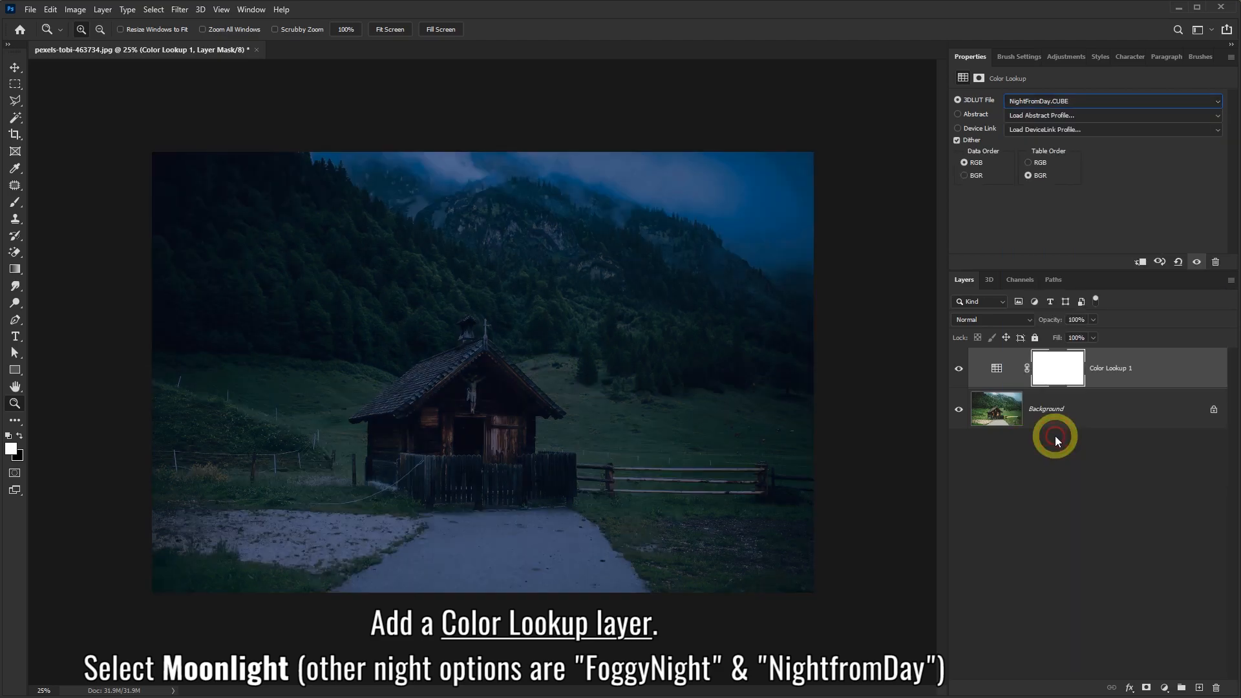
Set the Color Lookup layer's 3DLUT file to Moonlight.3DL and its opacity to 100%.
left_click(1060, 100)
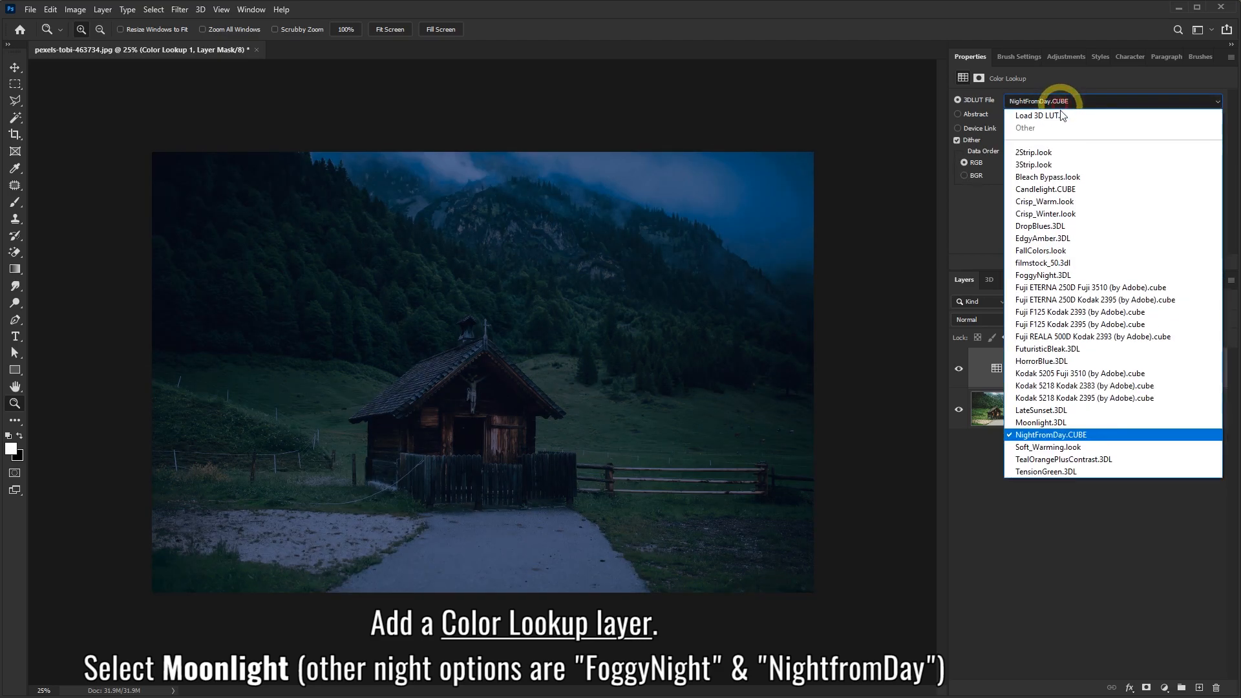
left_click(1032, 423)
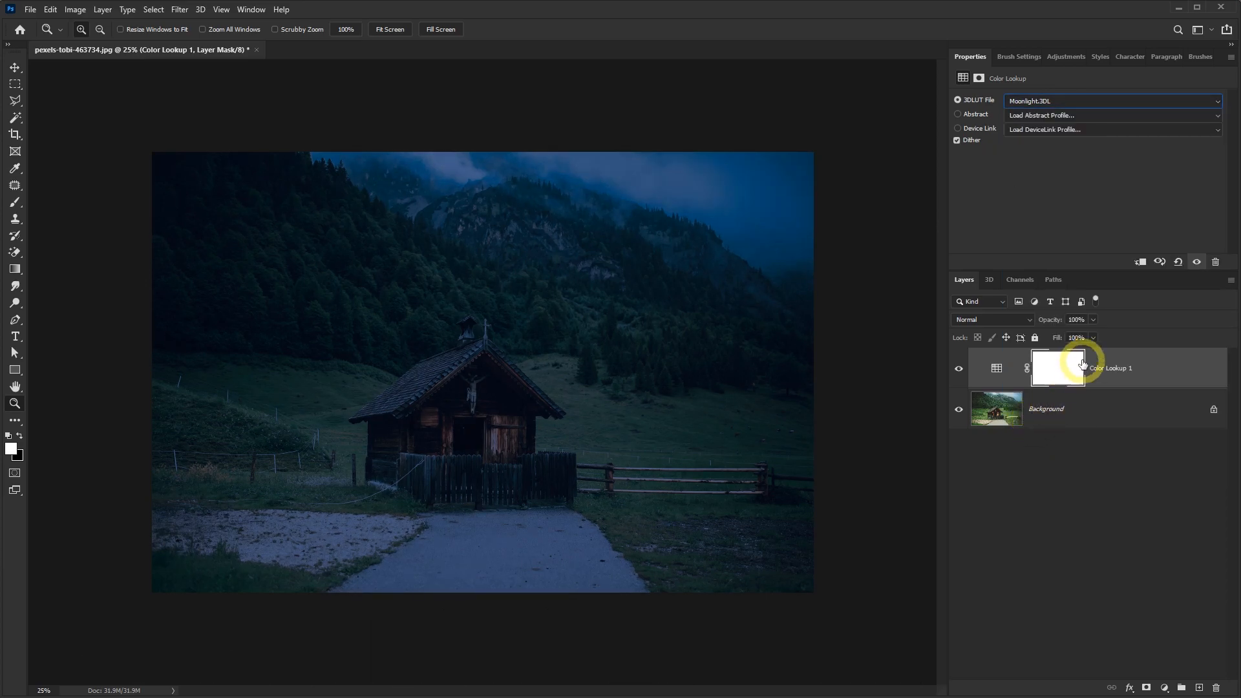
mouse_move(1089, 336)
left_mouse_down()
mouse_move(1021, 341)
mouse_move(1099, 336)
left_mouse_up()
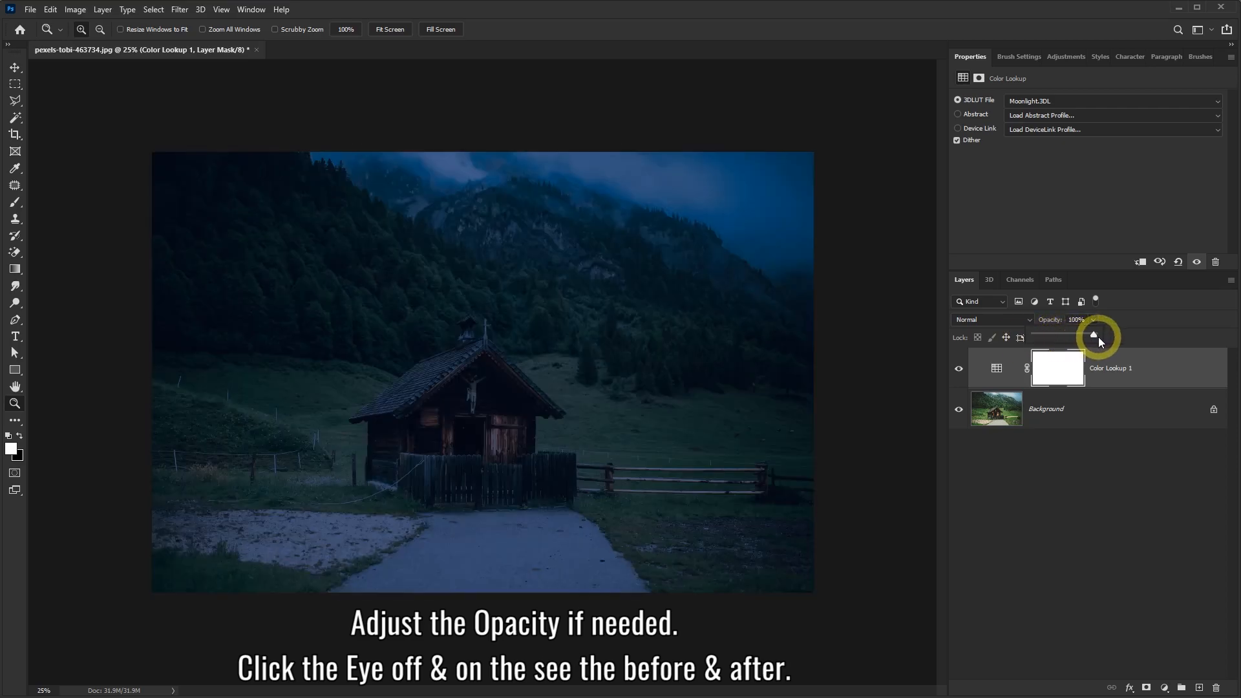
Toggle the Color Lookup layer's visibility off and on to compare the photo before and after the night effect.
left_click(959, 370)
left_click(958, 369)
left_click(958, 369)
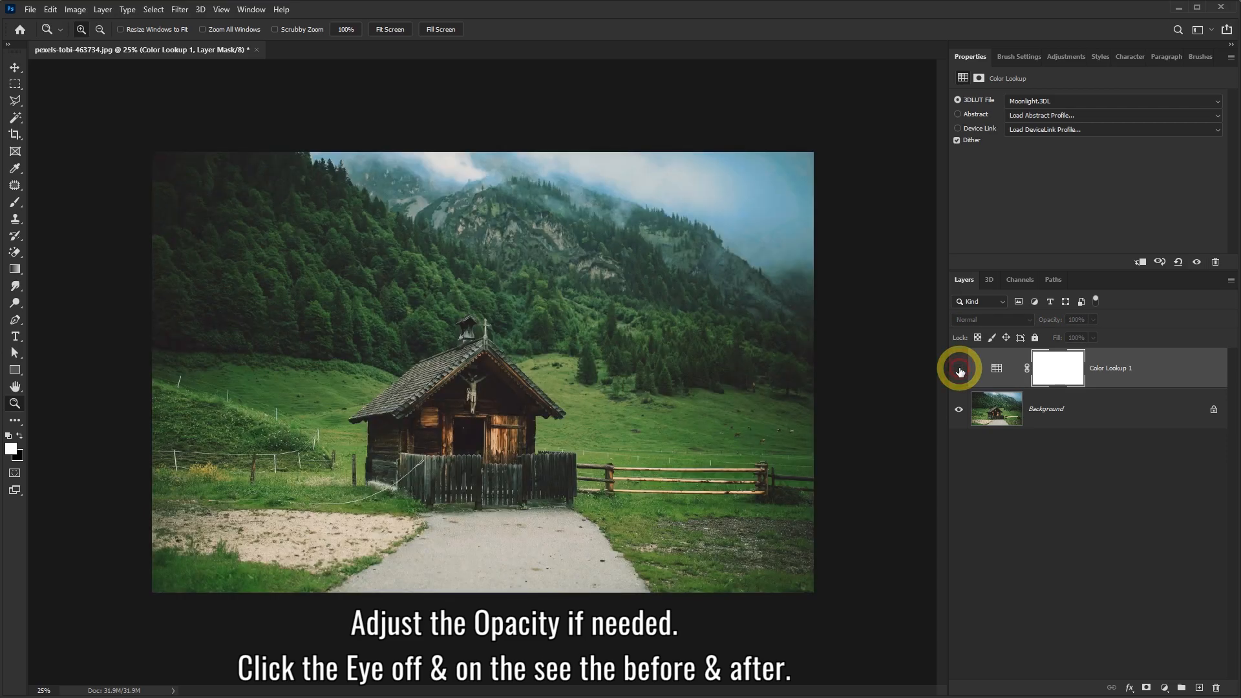
left_click(959, 370)
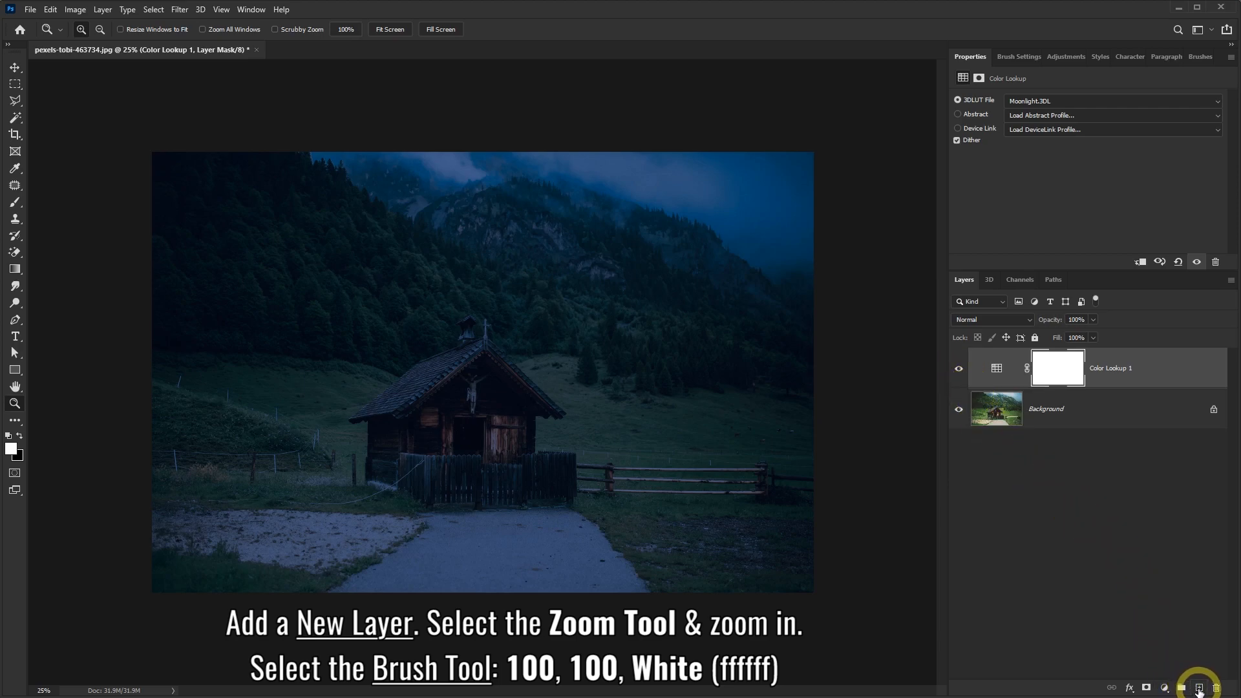
Add a new layer above the Color Lookup layer and choose the Brush tool for painting on the hut.
left_click(1199, 689)
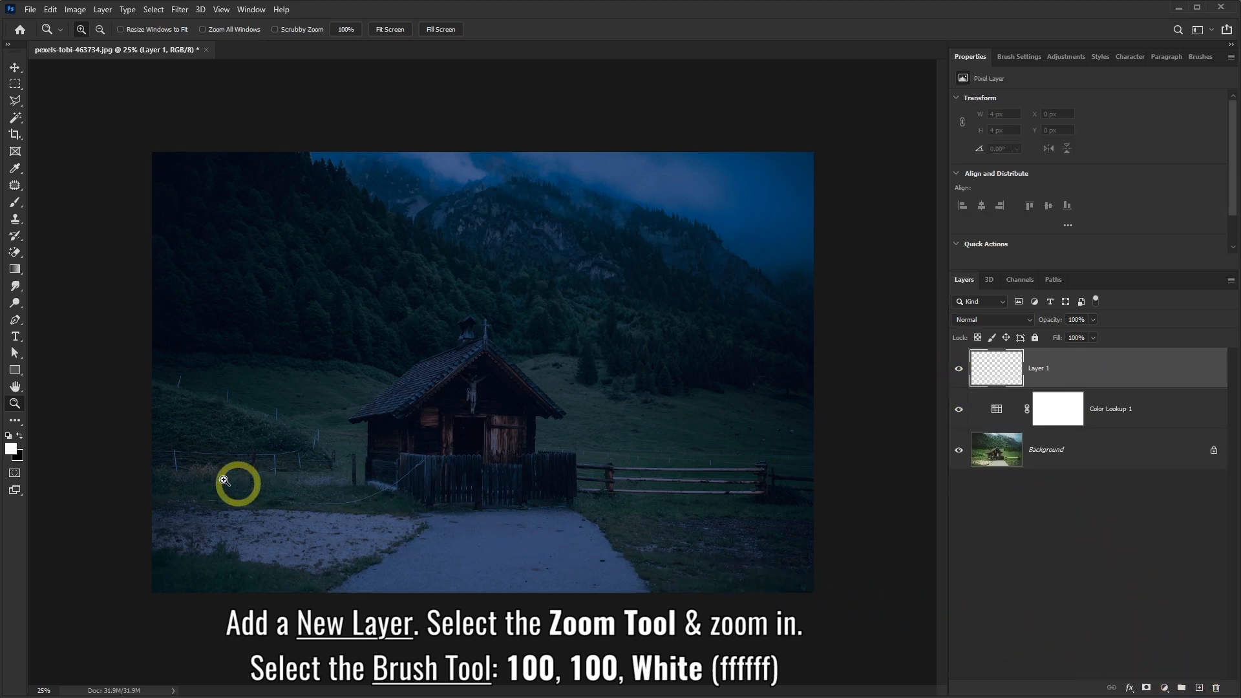
left_click(481, 399)
left_click(491, 419)
left_click(471, 418)
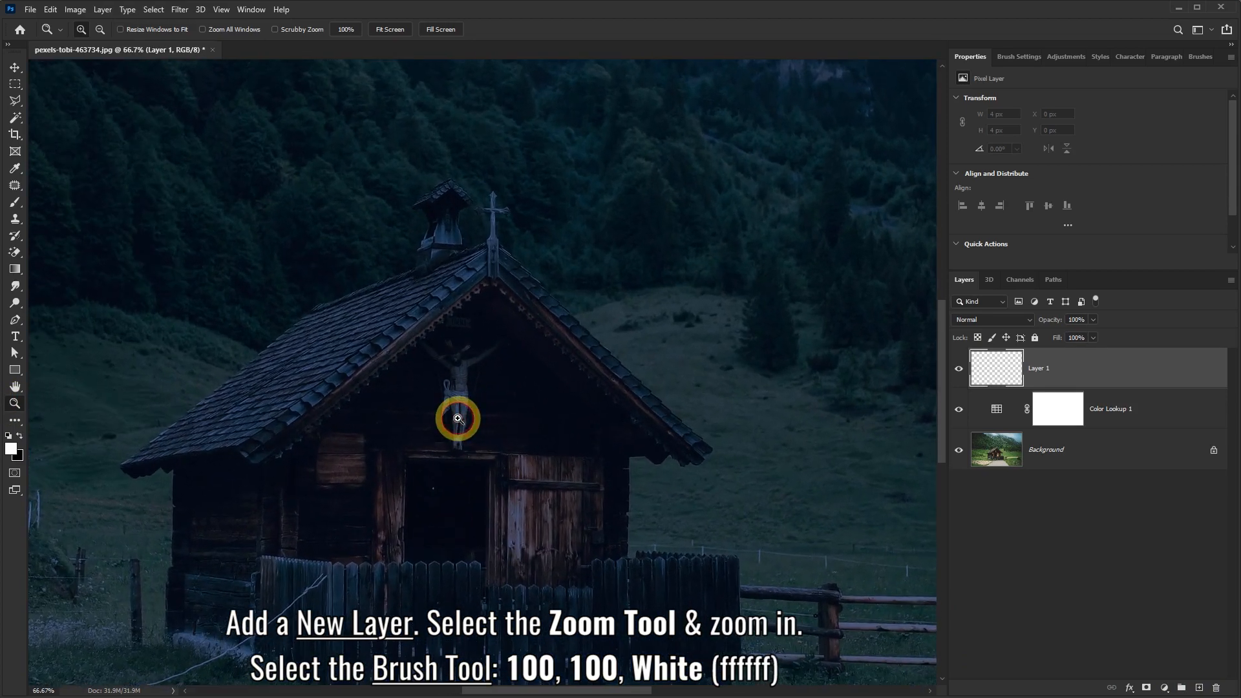
left_click(458, 416)
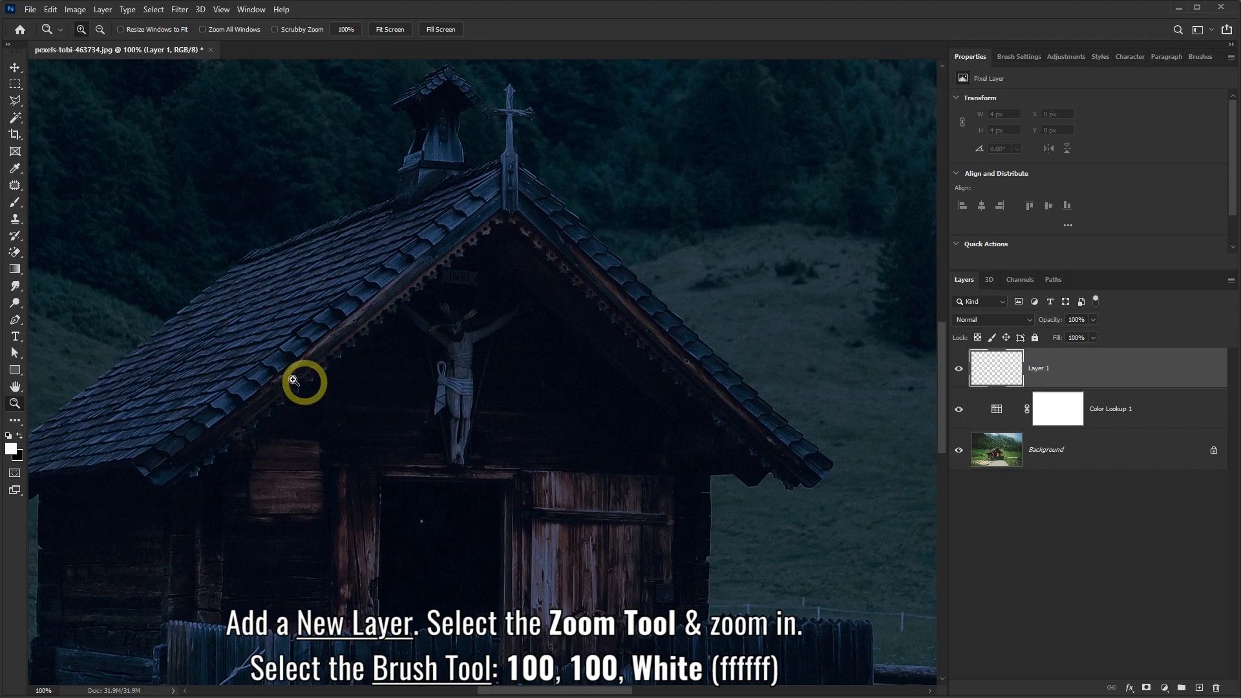
left_click(16, 204)
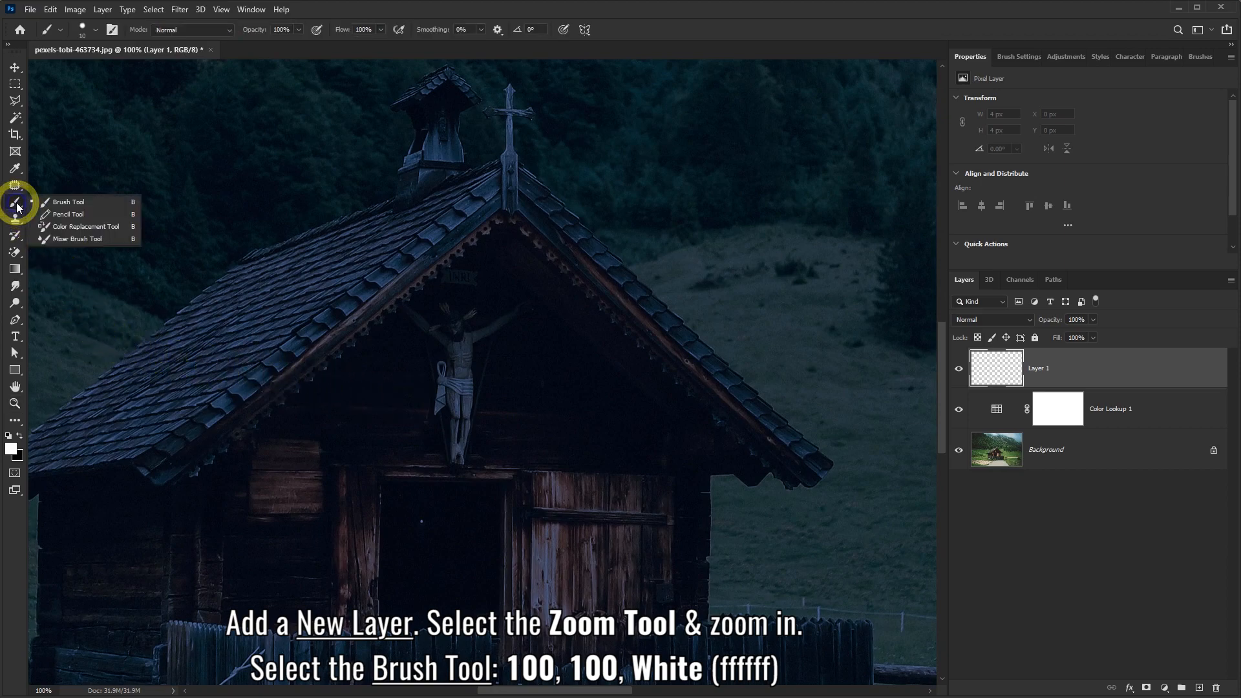
left_click(59, 203)
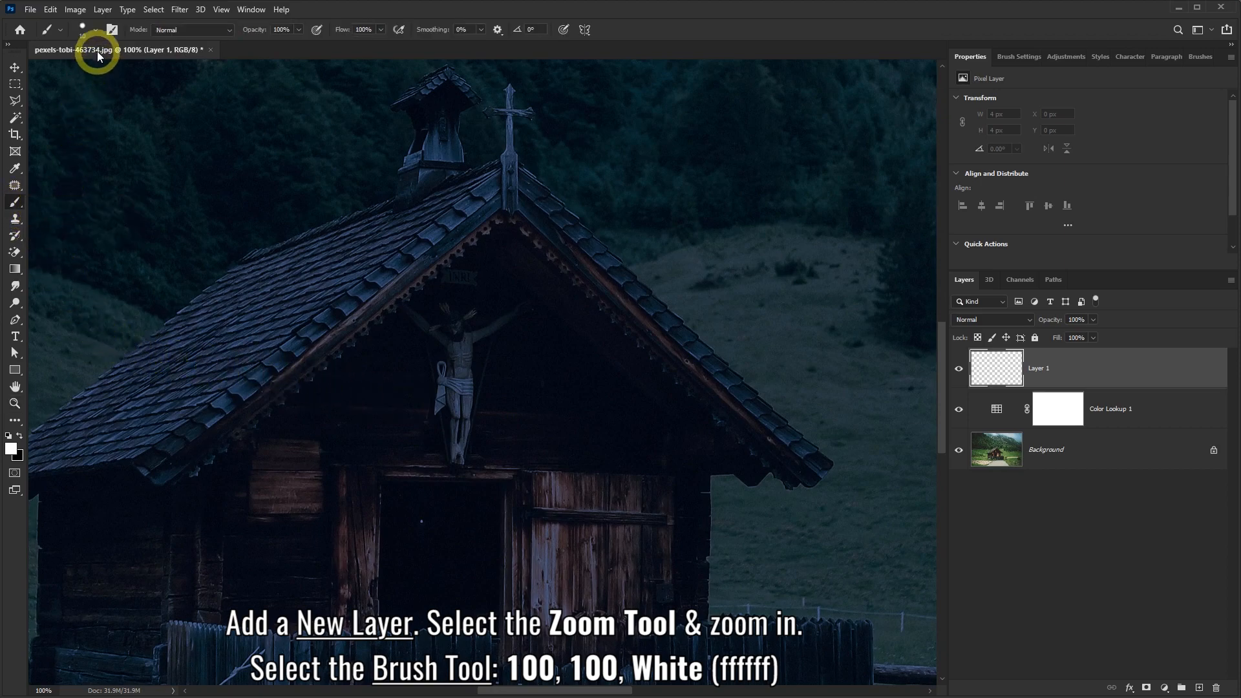
Paint white (ffffff) light dots along both roof edges of the hut with a 10 px brush at 100% hardness.
left_click(95, 29)
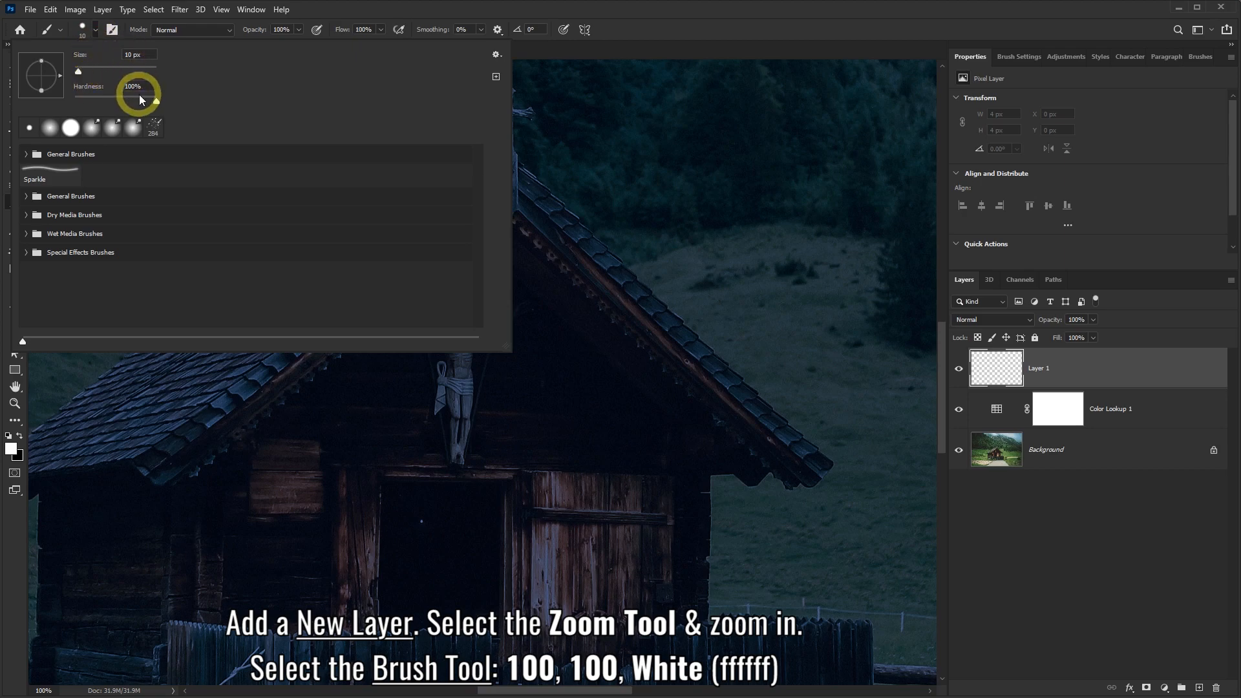
left_click(344, 5)
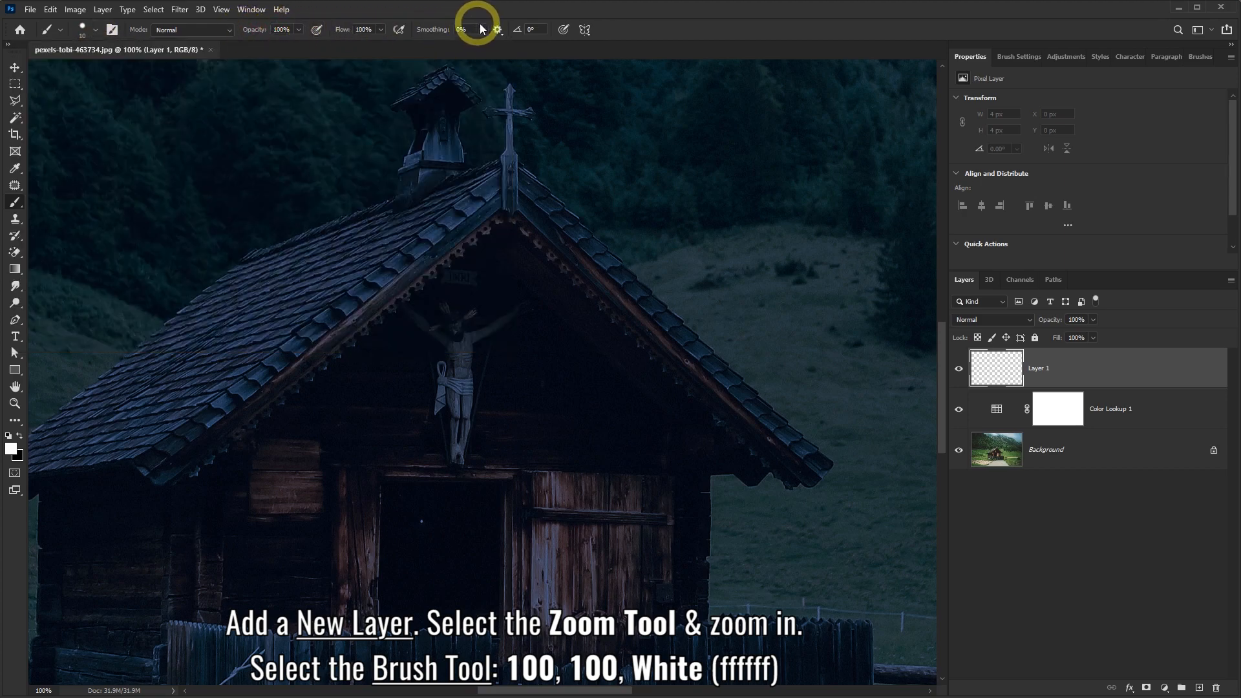
left_click(11, 447)
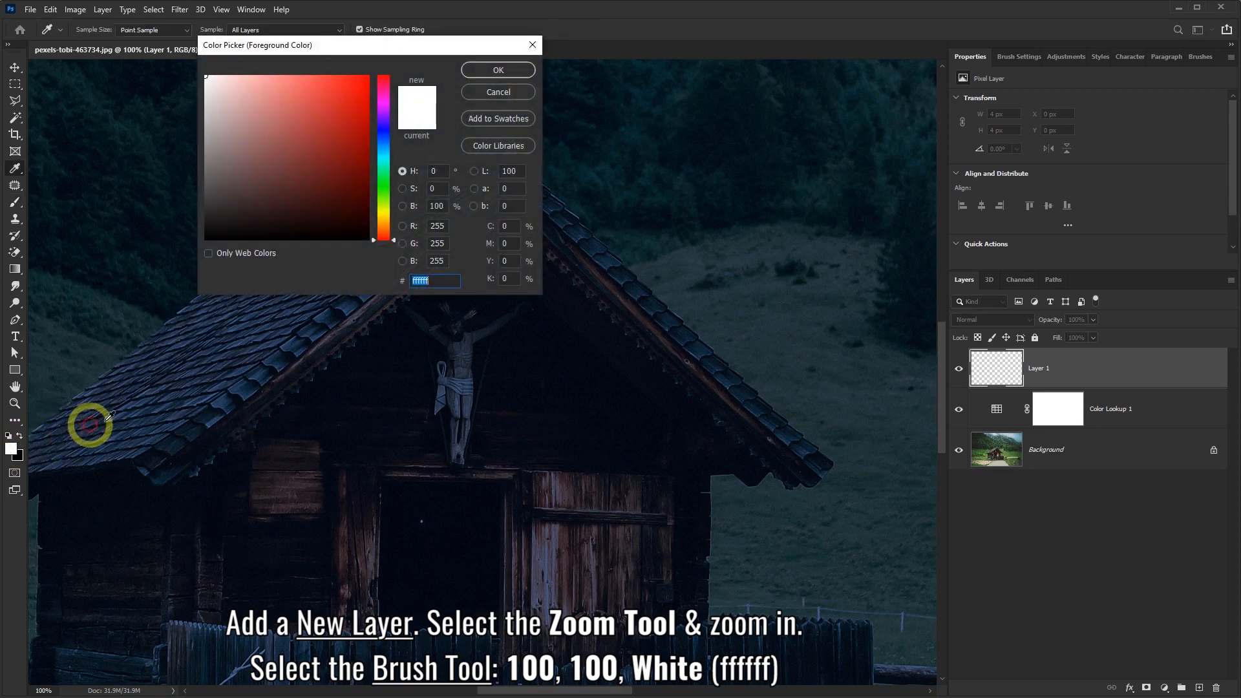
left_click(486, 74)
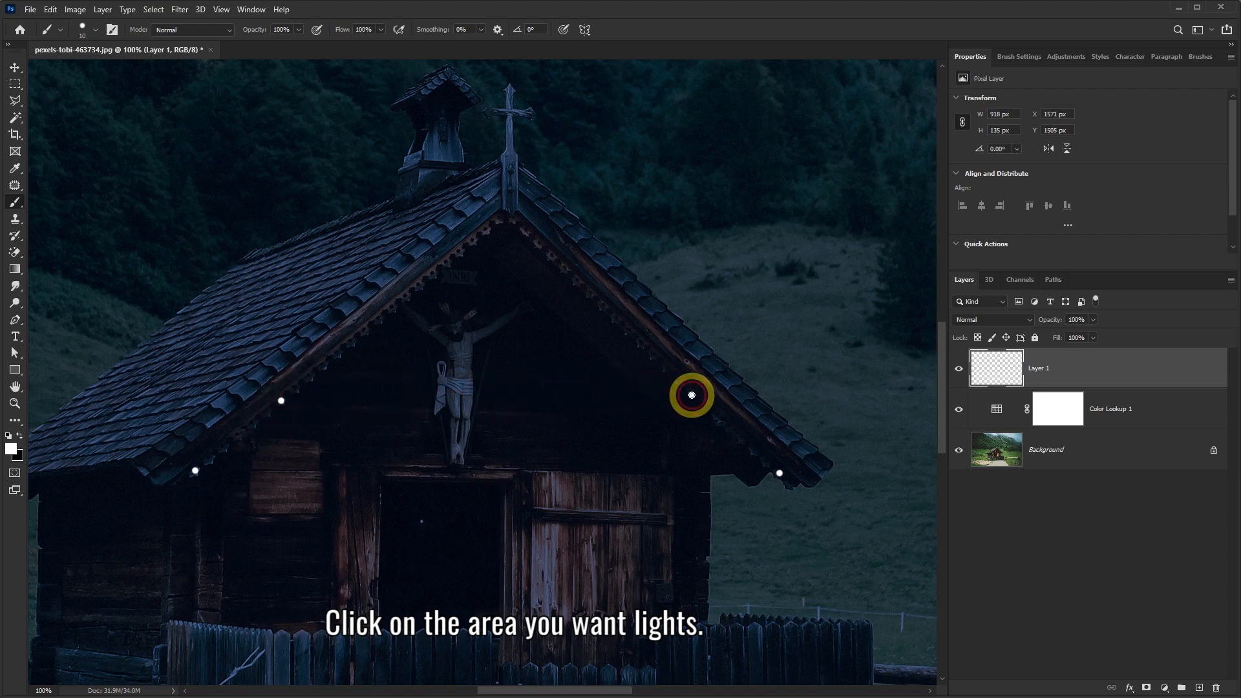
left_click(352, 343)
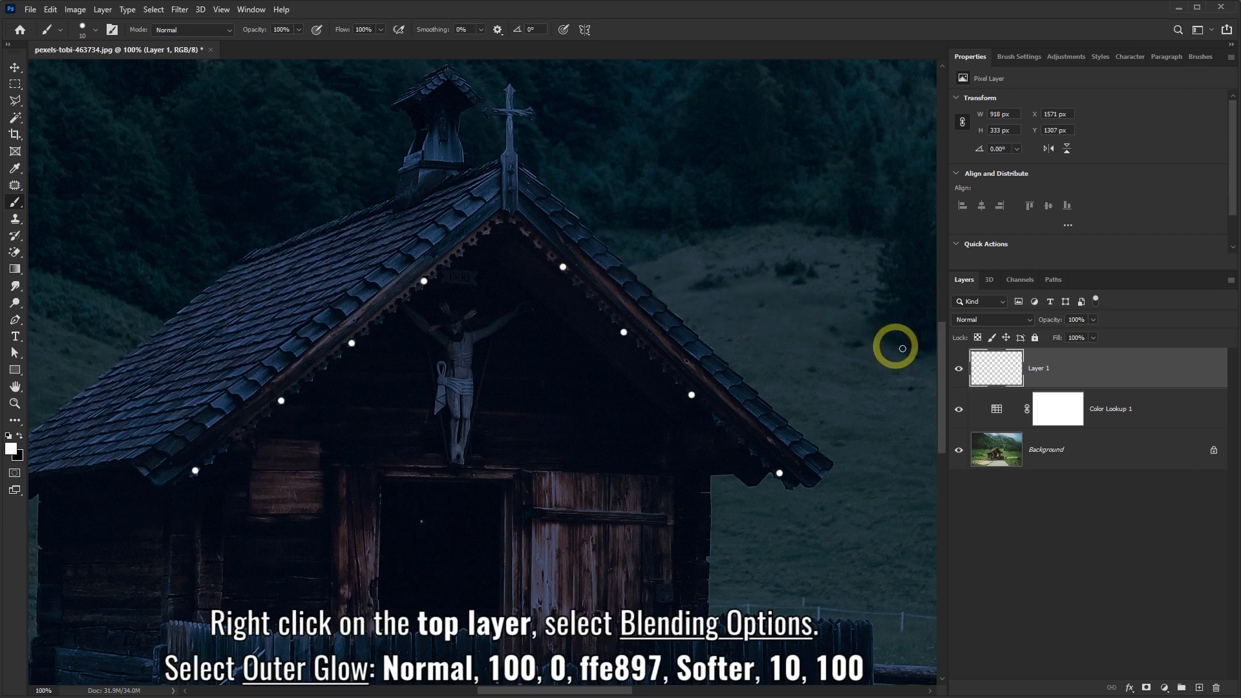
Add an Outer Glow in colour ffe897 to the light dots layer, with Normal blend mode and 100% opacity.
right_click(1083, 372)
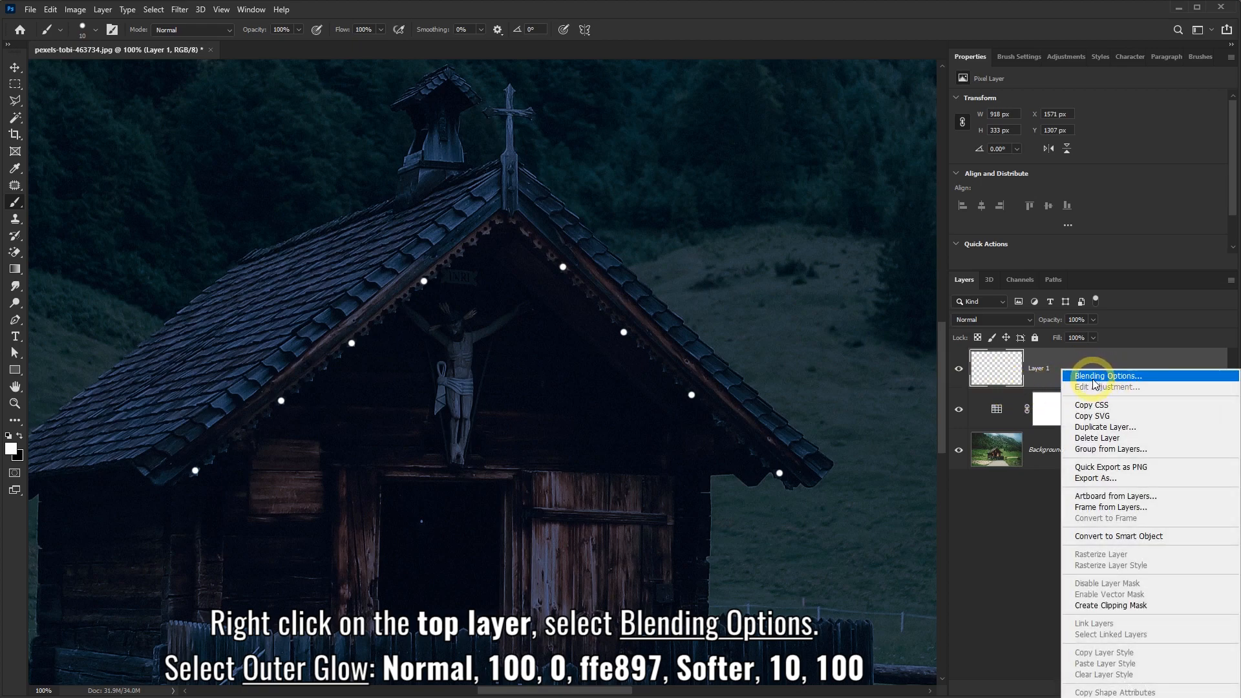
left_click(1094, 381)
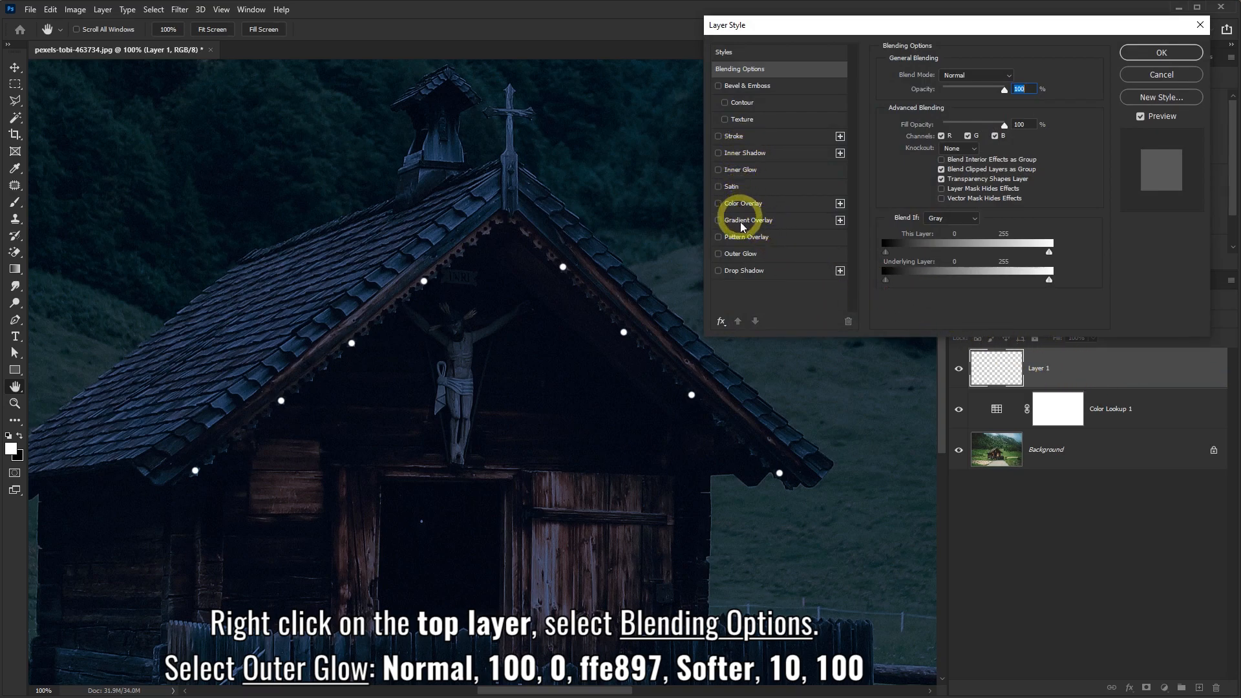
left_click(748, 257)
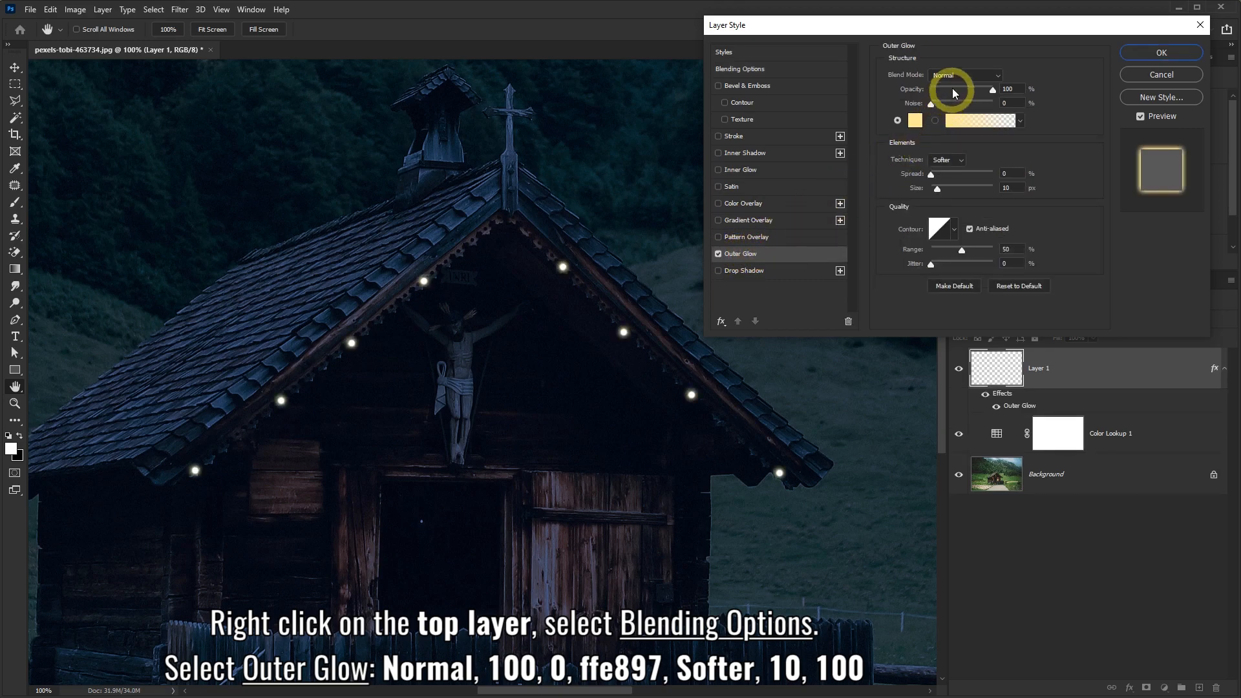
left_click(914, 120)
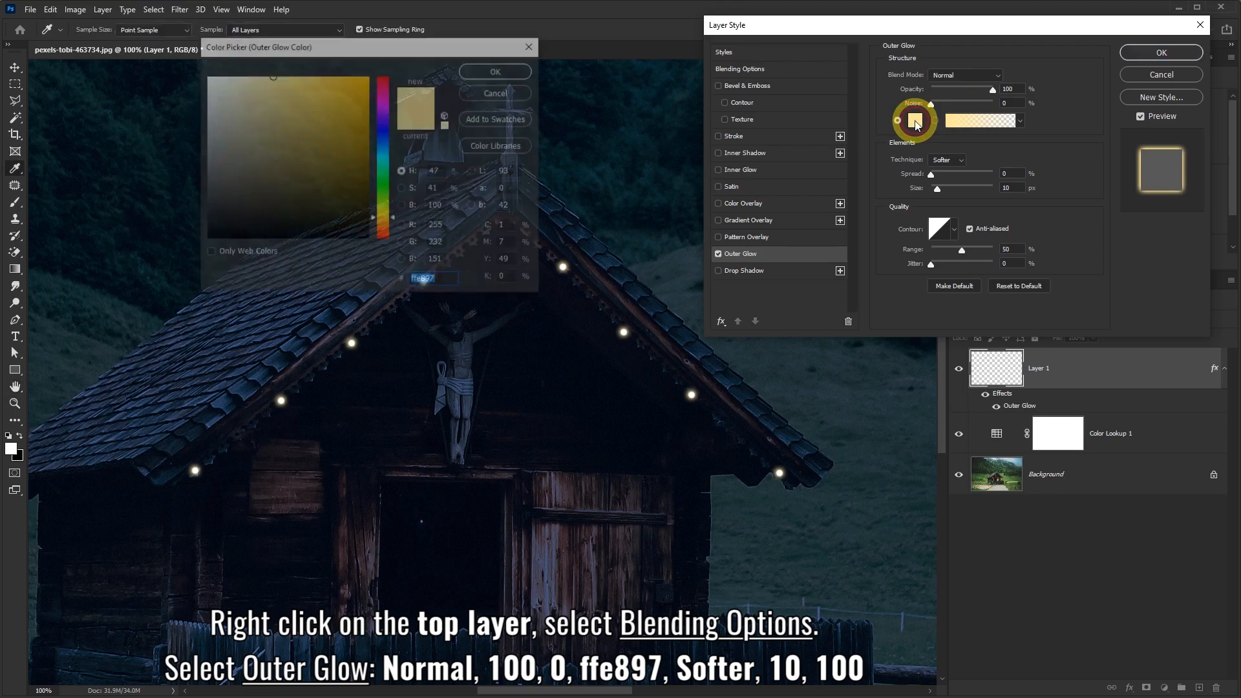
left_click(452, 281)
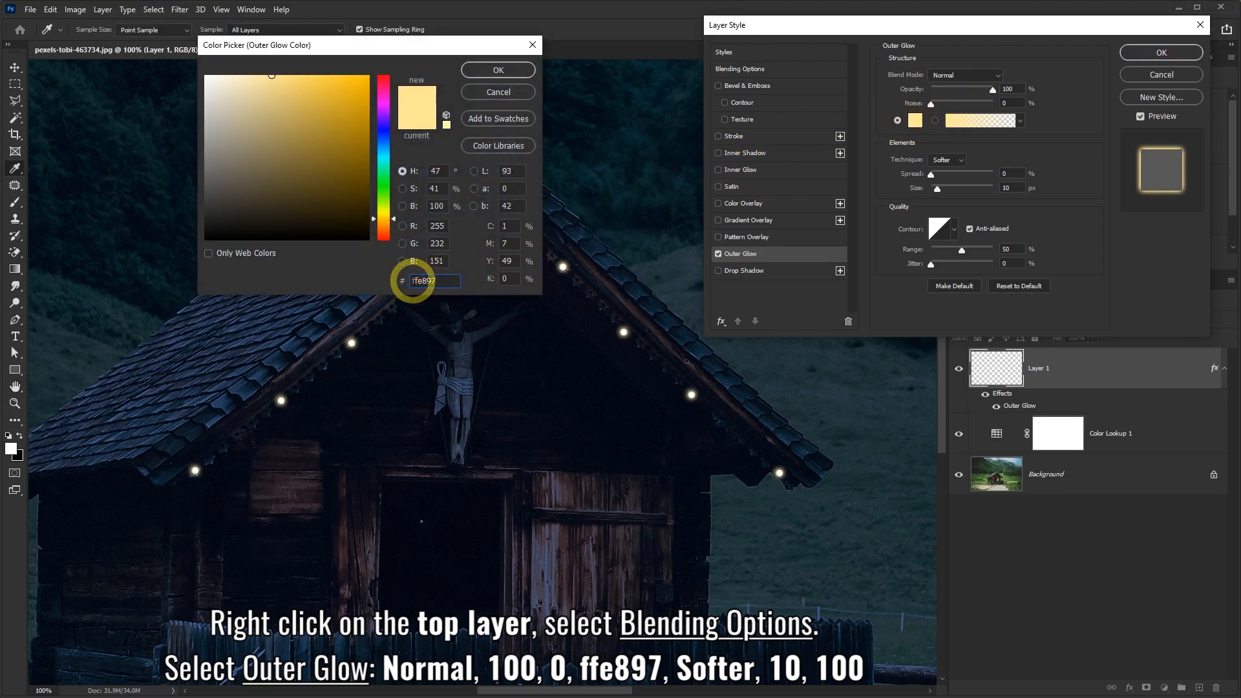
left_click(496, 71)
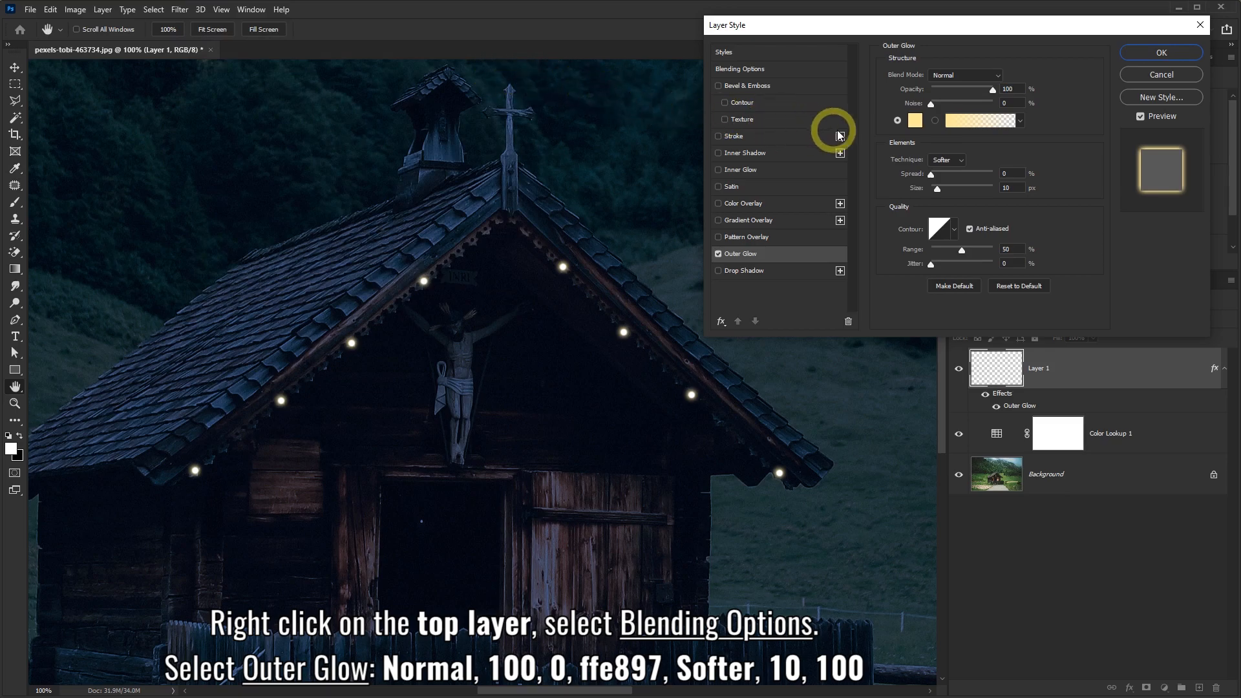
Set the Outer Glow's spread to 10% and its size to 100 px, and apply the layer style.
double_click(1005, 172)
type("10")
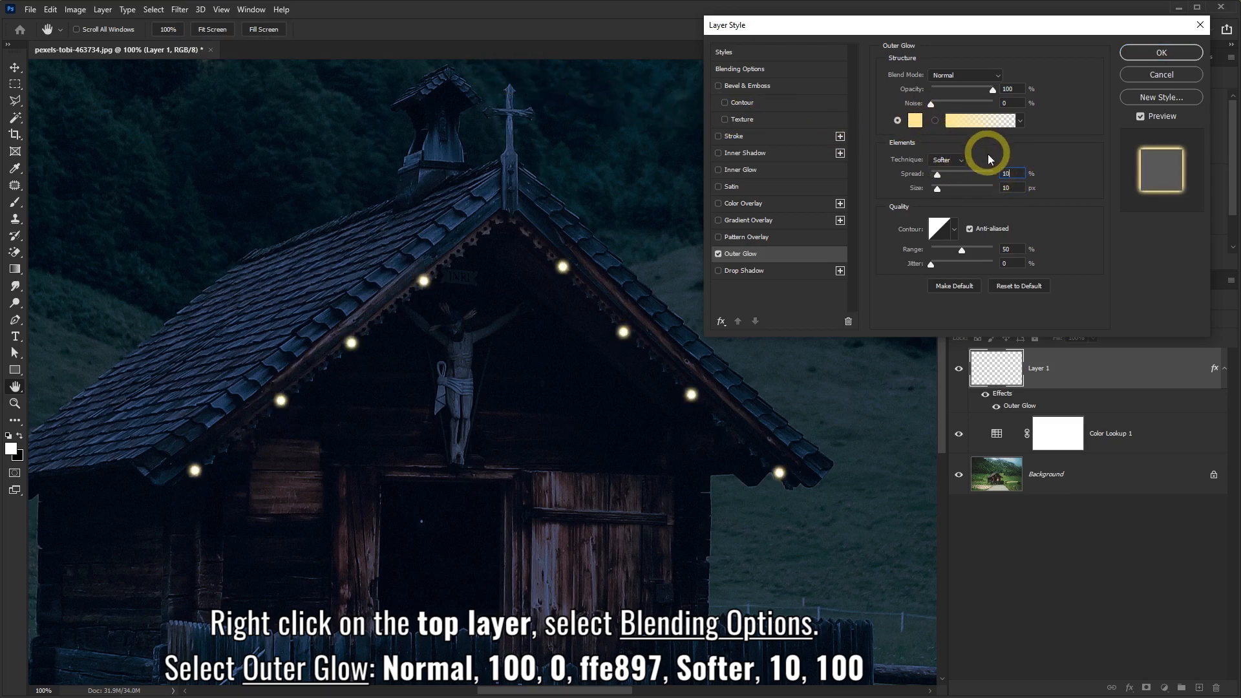
left_click(1014, 187)
type("100")
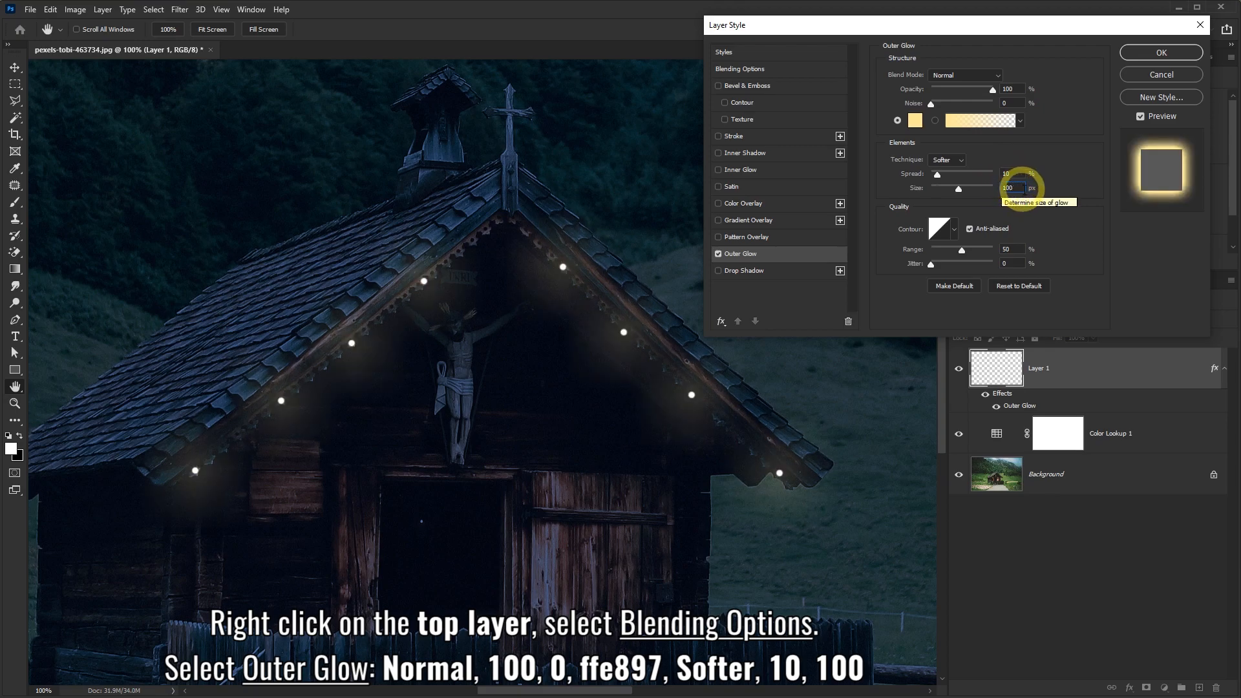
left_click(1139, 54)
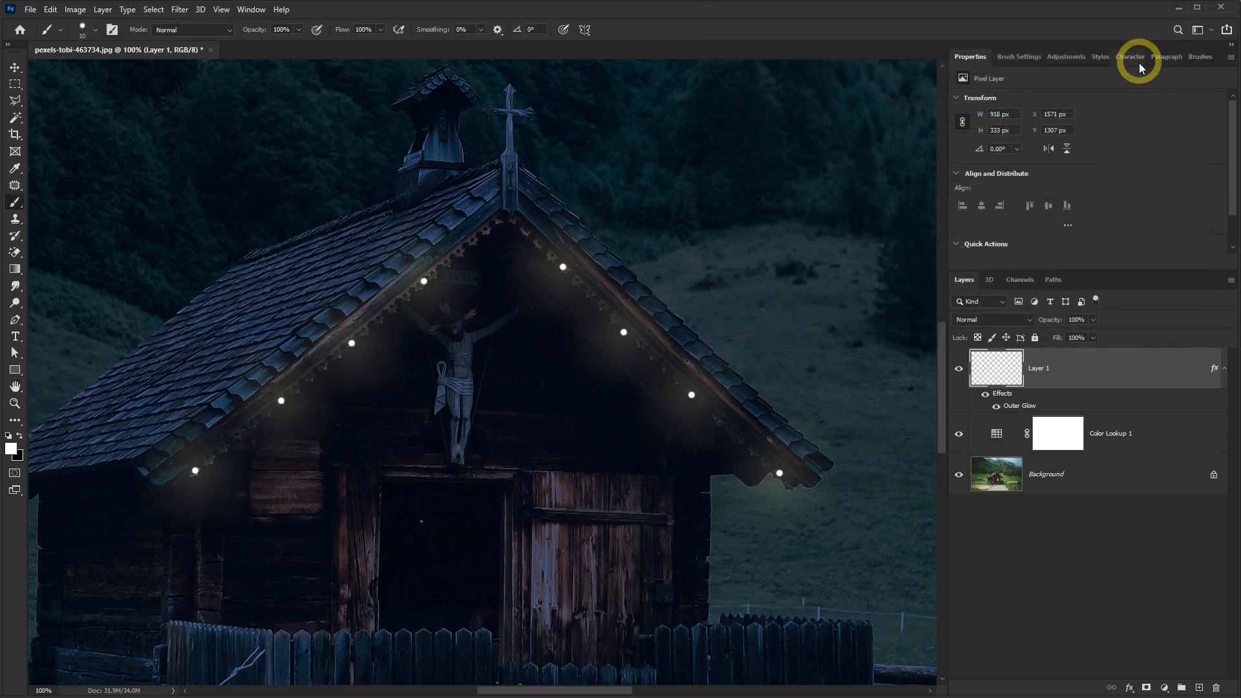
Duplicate the glowing lights layer and set the copy's Outer Glow to 0% spread and 10 px size.
left_click_drag(1115, 370, 1200, 688)
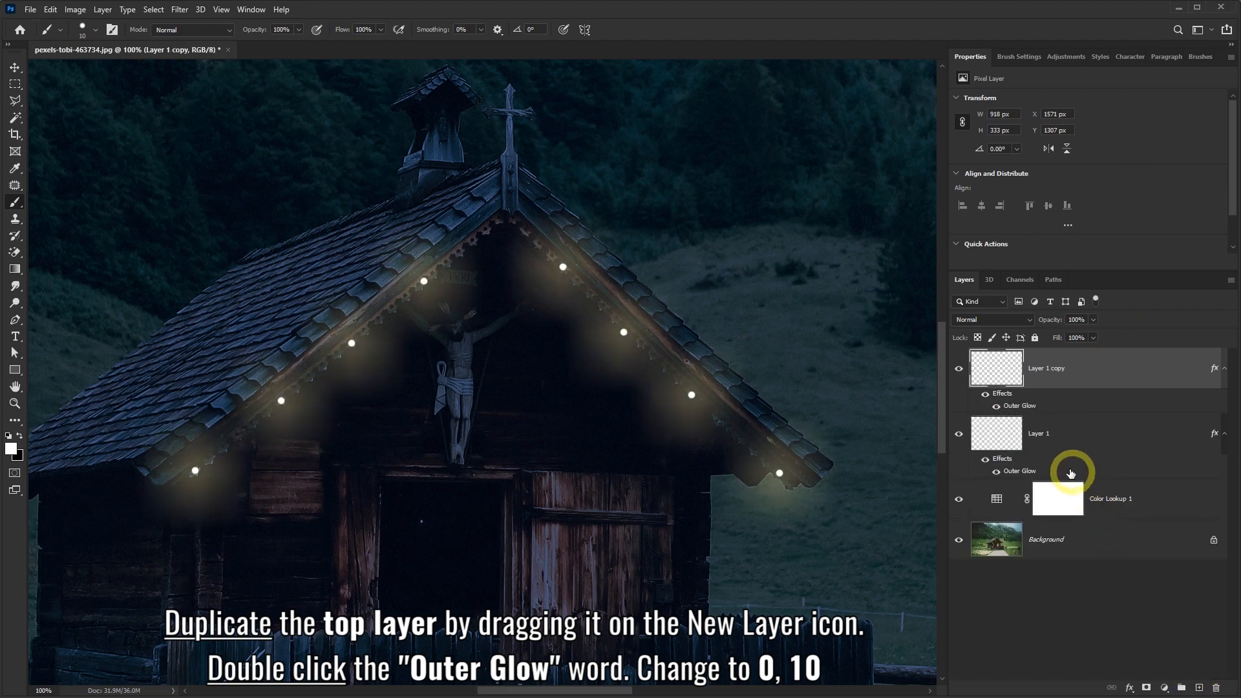
double_click(1021, 407)
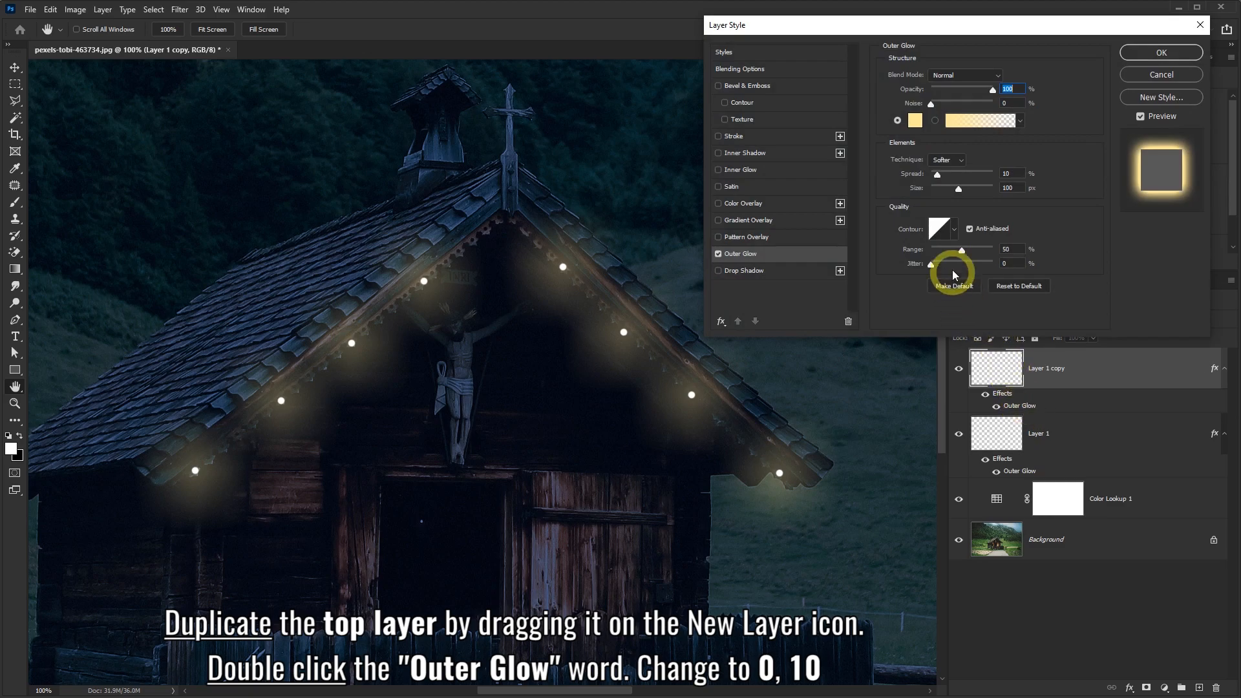
double_click(999, 173)
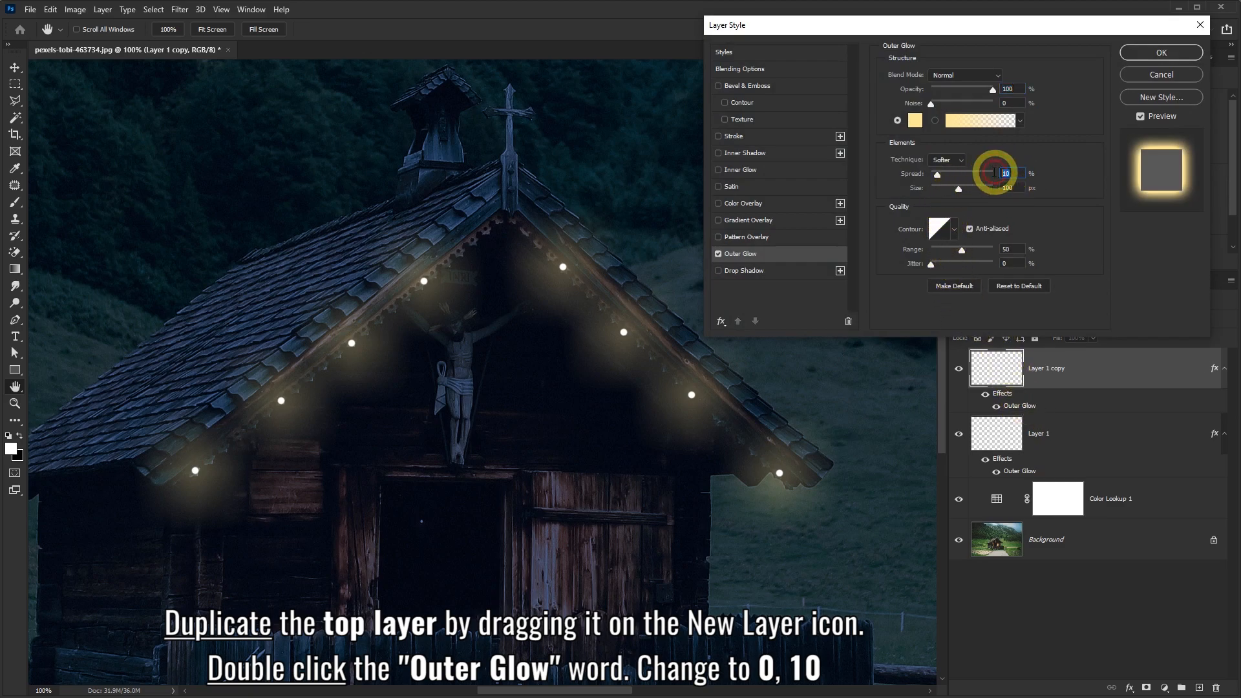
type("0")
double_click(1012, 186)
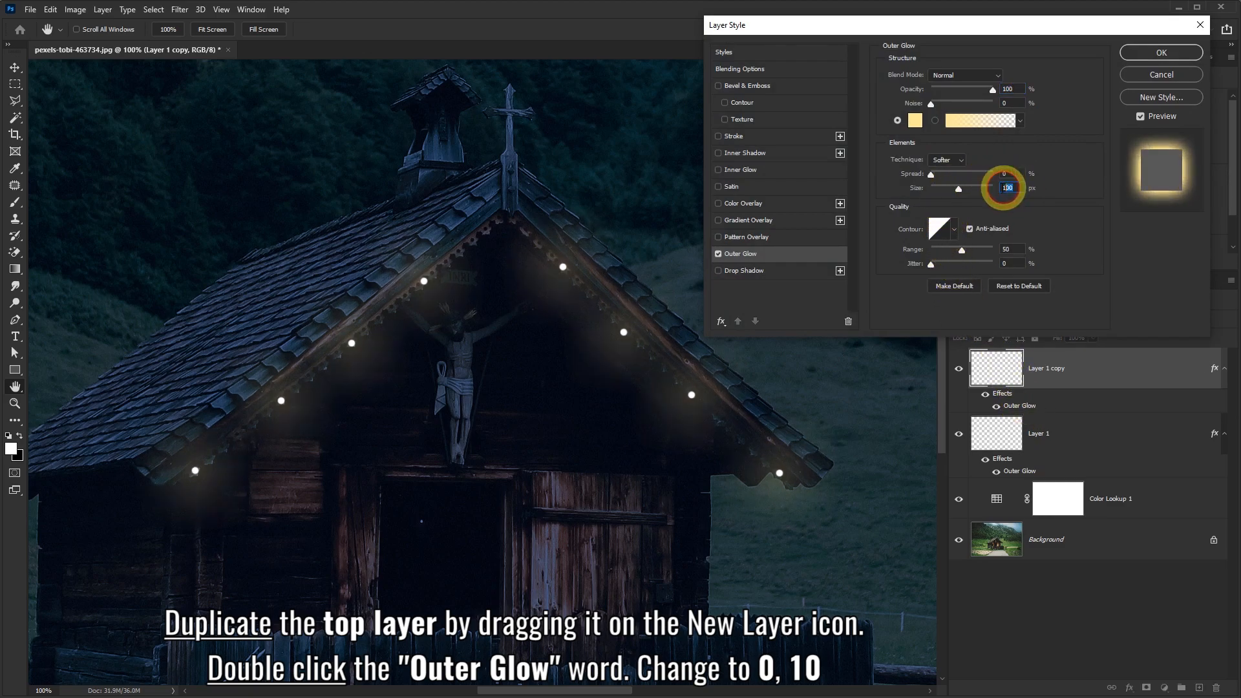
type("10")
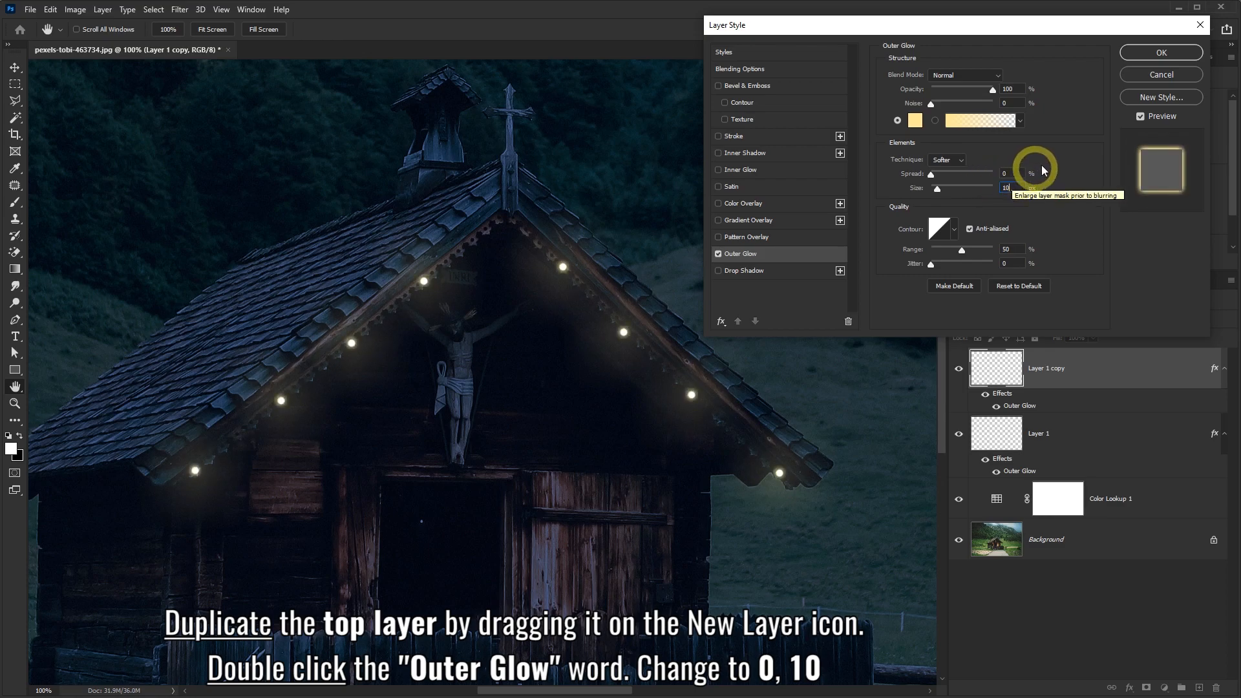
left_click(1143, 53)
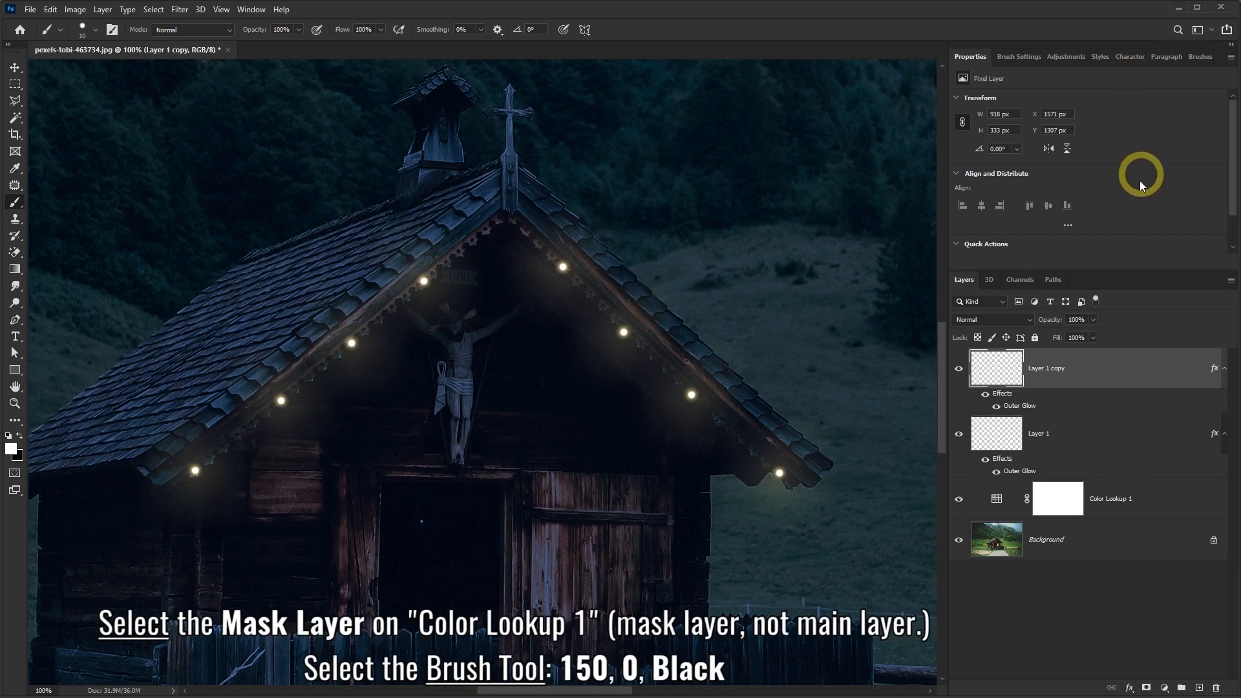
Select the Color Lookup layer's mask and set the brush to 150 px size and 0% hardness.
left_click(1052, 506)
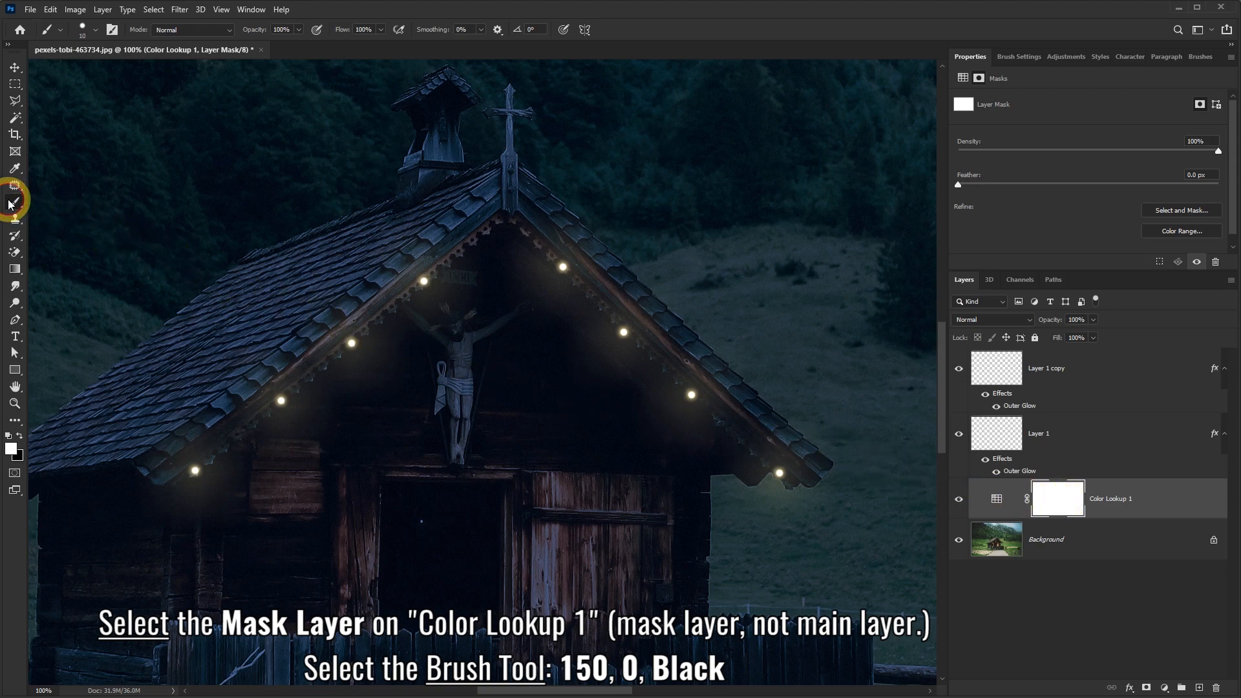
left_click(94, 31)
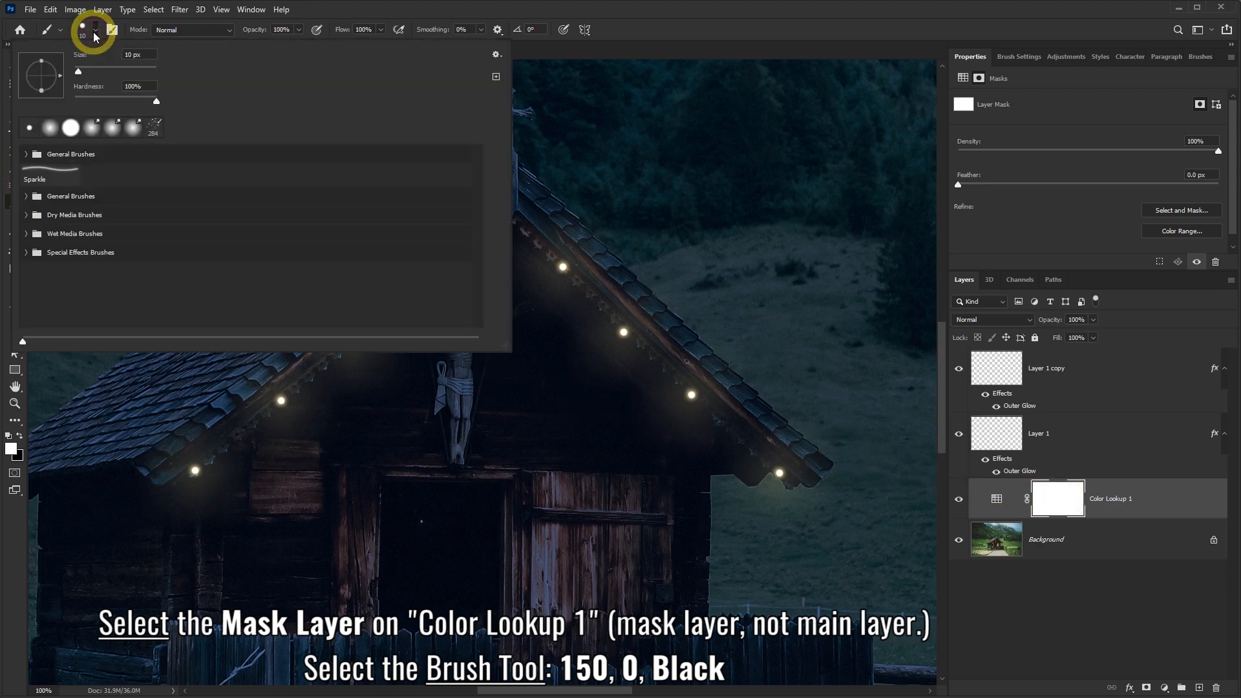
mouse_move(146, 55)
left_mouse_down()
mouse_move(114, 58)
mouse_move(132, 87)
left_mouse_up()
type("150")
key("Return")
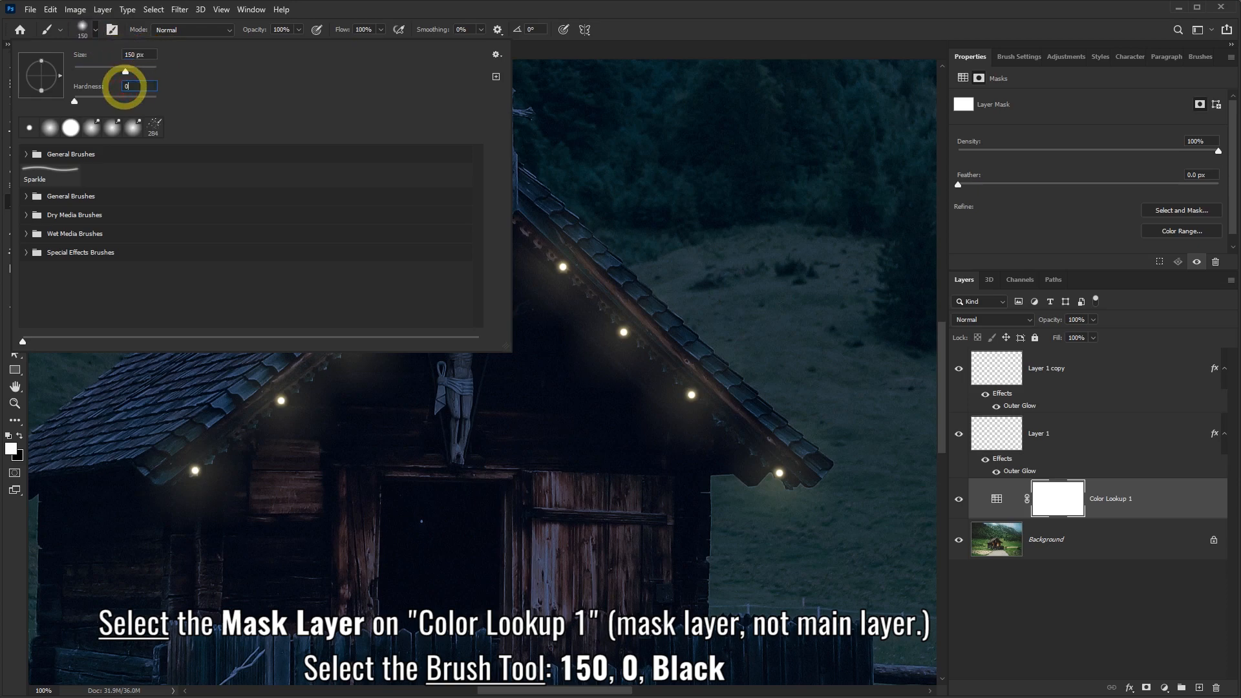
left_click(339, 8)
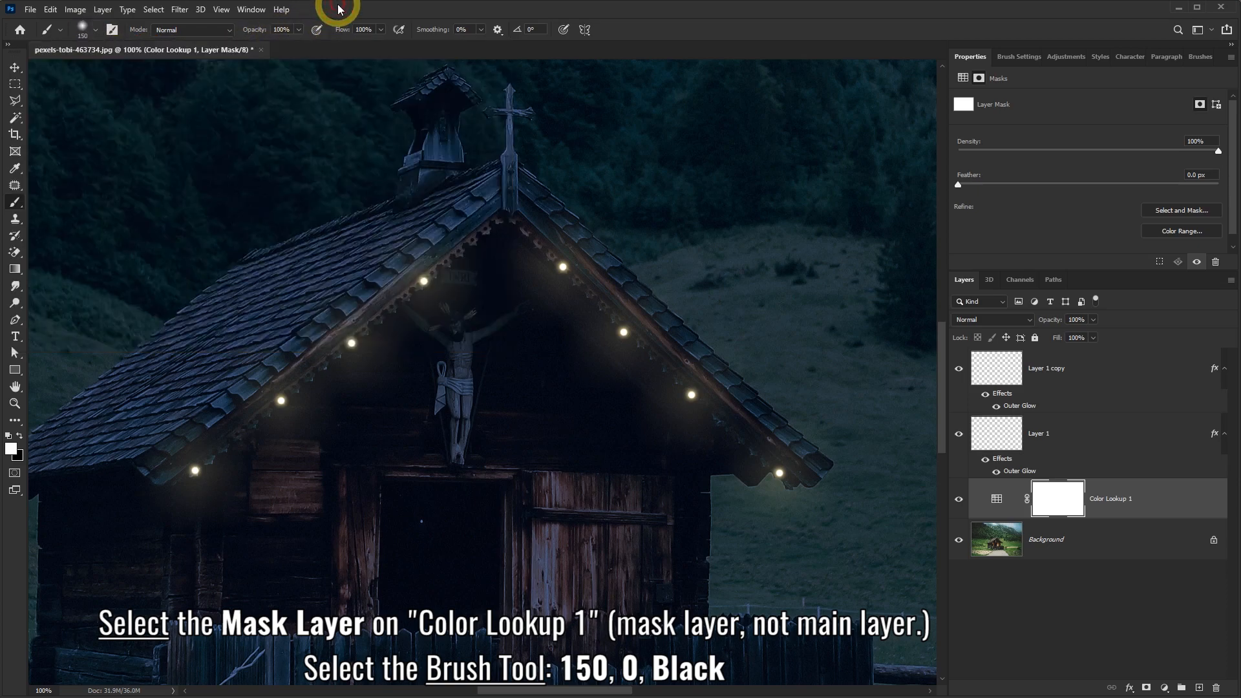
Set the foreground colour to black (000000) and brush on the Color Lookup mask along both roof edges to reveal light around the bulbs.
left_click(11, 448)
left_click_drag(253, 228, 193, 246)
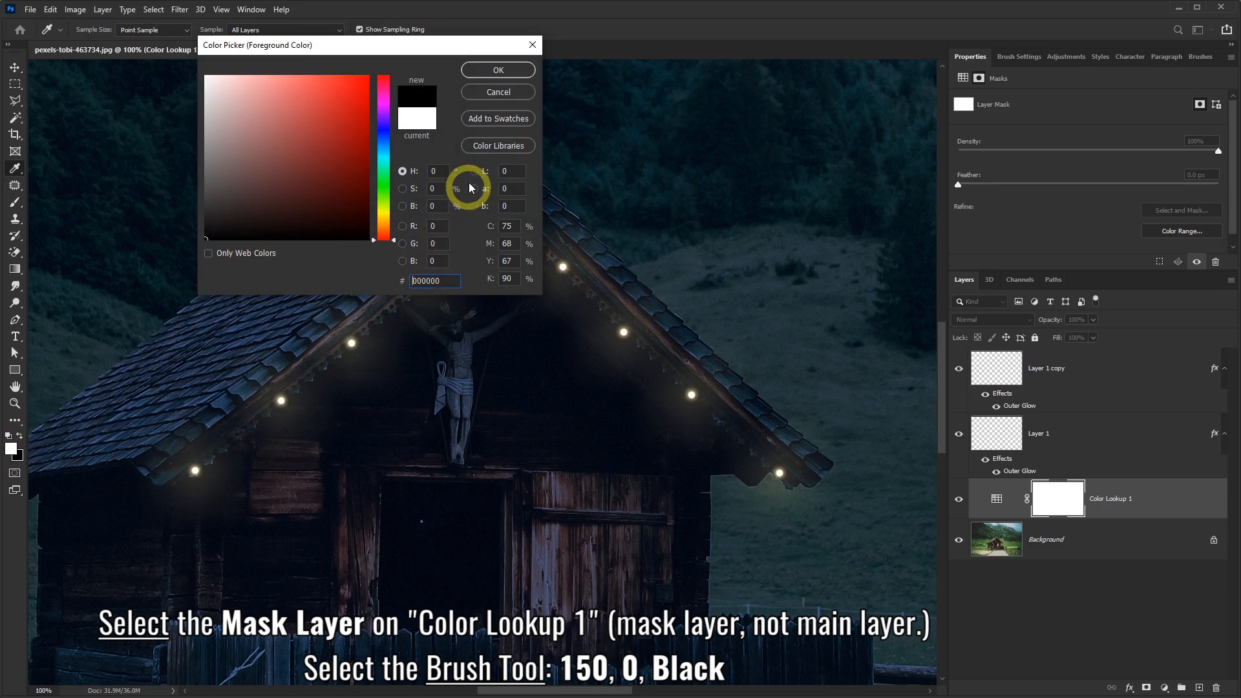
left_click(491, 71)
key("b")
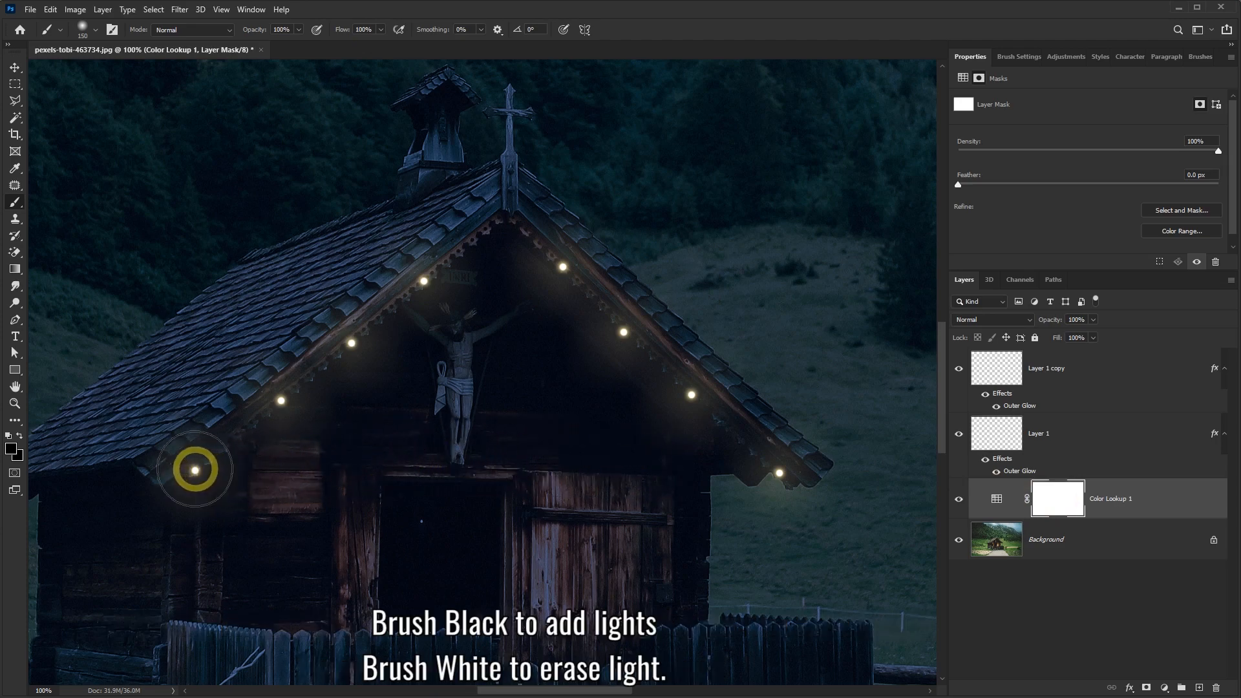
mouse_move(186, 474)
left_mouse_down()
mouse_move(344, 371)
mouse_move(503, 230)
mouse_move(781, 485)
left_mouse_up()
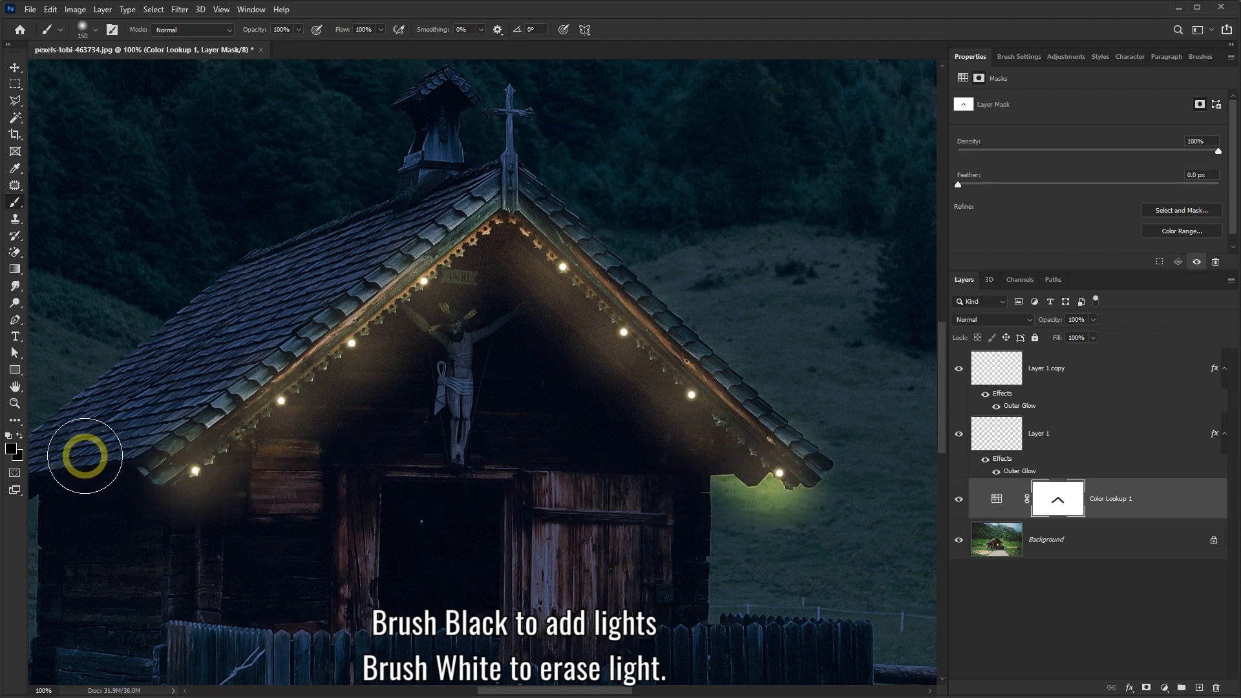
Set the foreground colour to white (ffffff) and paint out the light spill on the grass below the roof's right end.
left_click(11, 450)
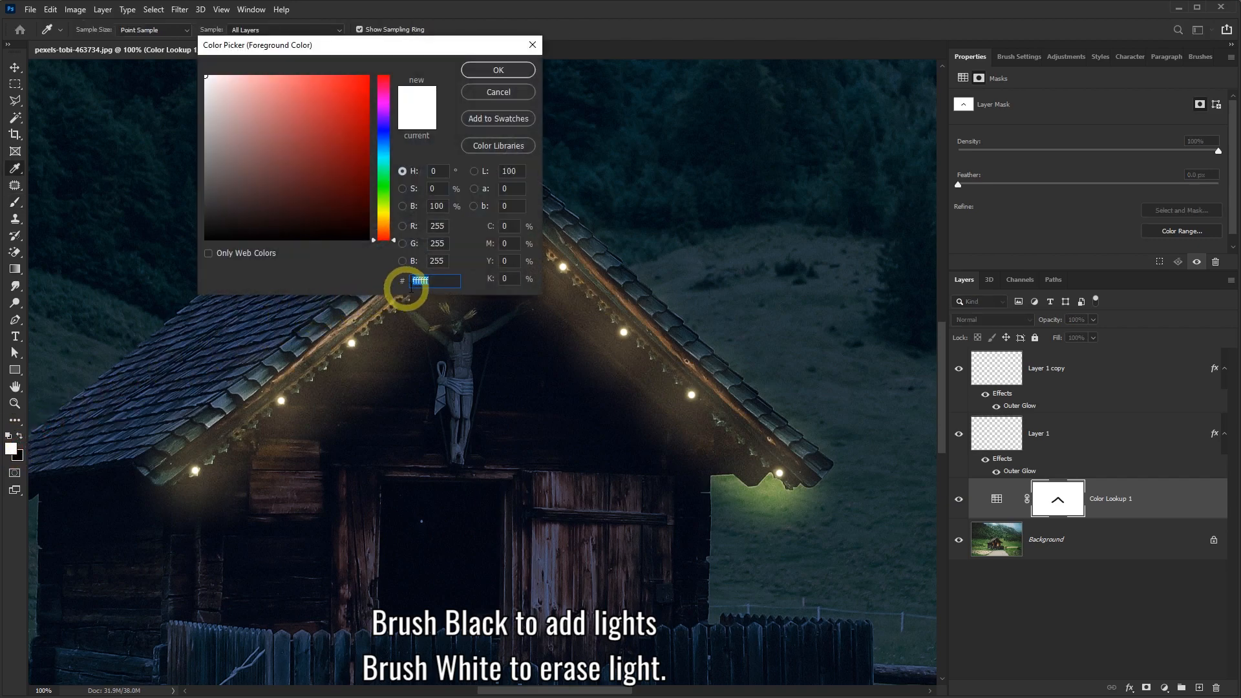
left_click(498, 70)
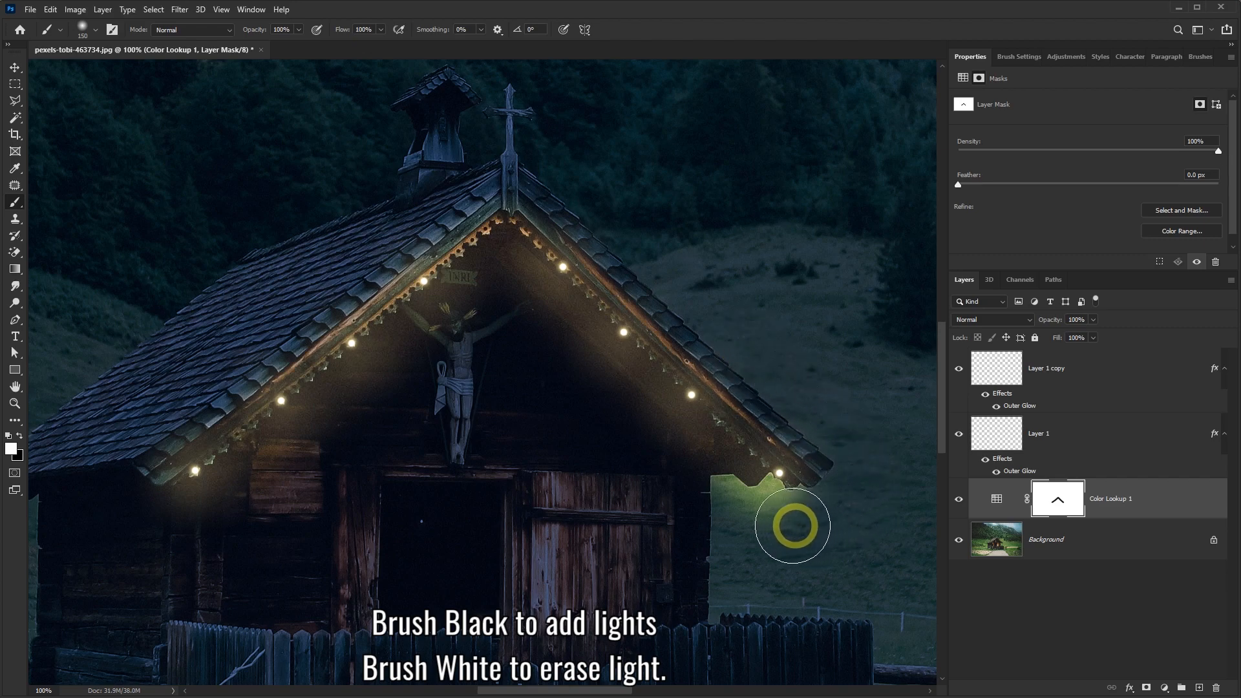
mouse_move(737, 520)
left_mouse_down()
mouse_move(793, 519)
mouse_move(765, 518)
left_mouse_up()
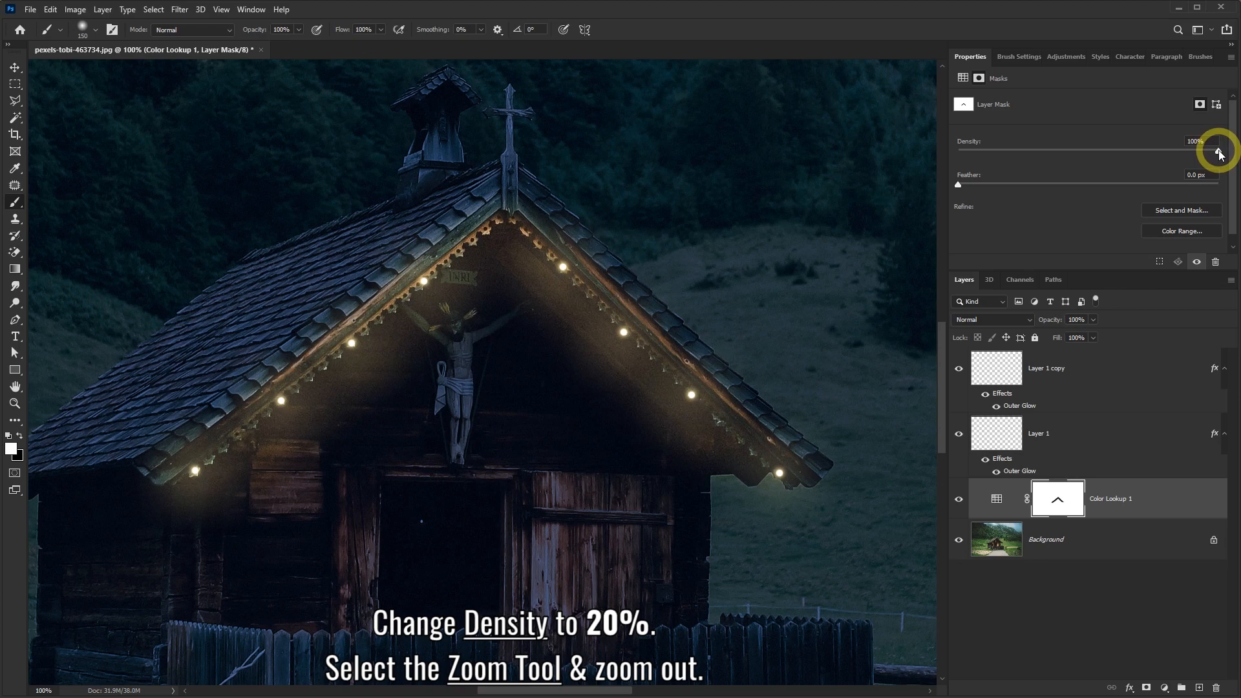
Set the density of the Color Lookup layer's mask to 20%.
mouse_move(1015, 152)
left_mouse_down()
mouse_move(932, 150)
mouse_move(1021, 152)
left_mouse_up()
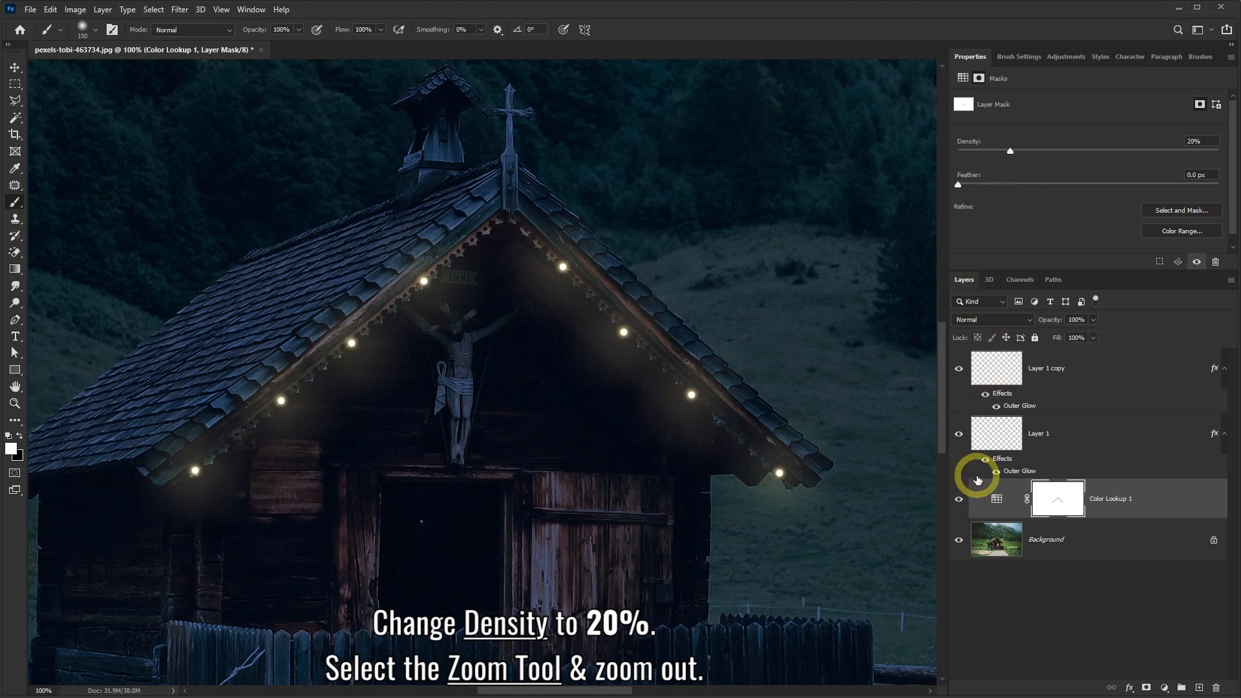
left_click(15, 404)
right_click(456, 357)
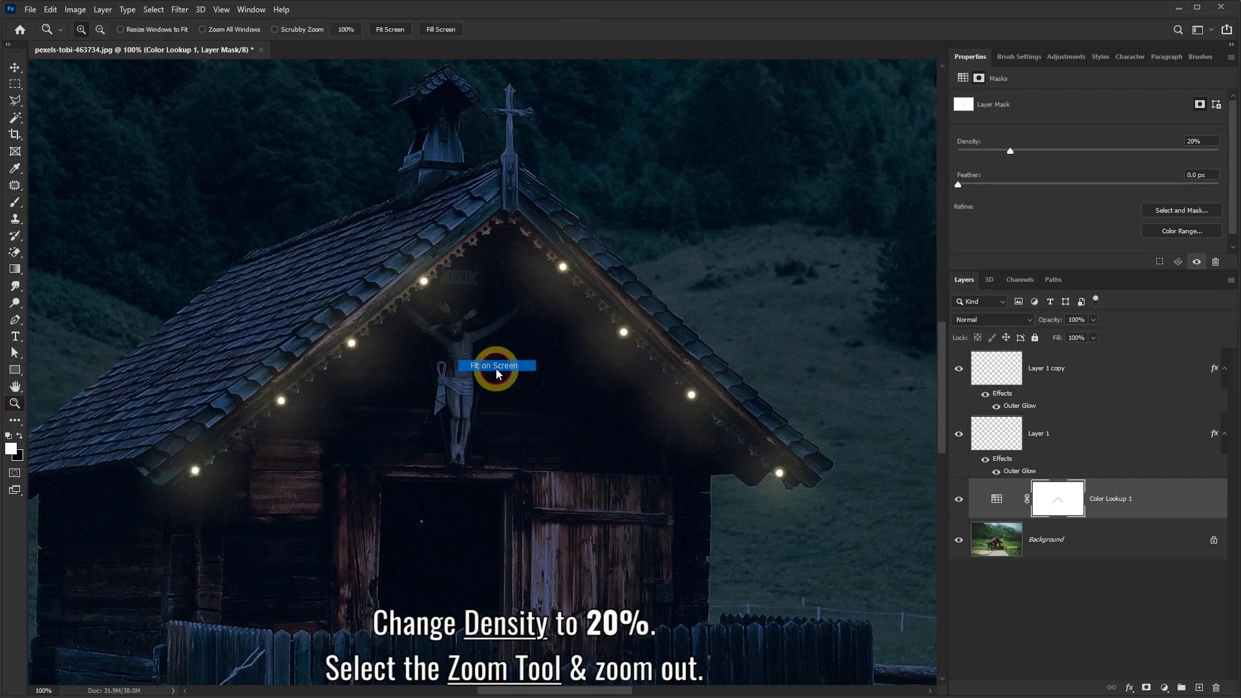
left_click(496, 367)
right_click(495, 364)
left_click(523, 438)
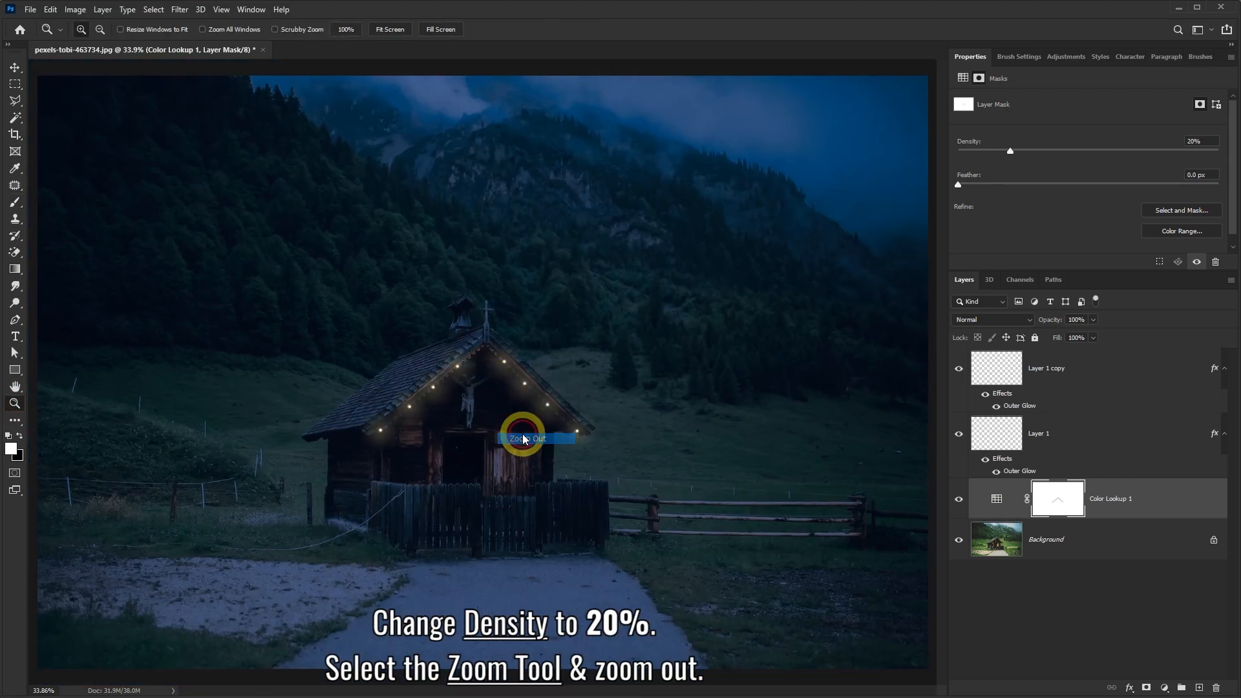
right_click(522, 436)
left_click(553, 505)
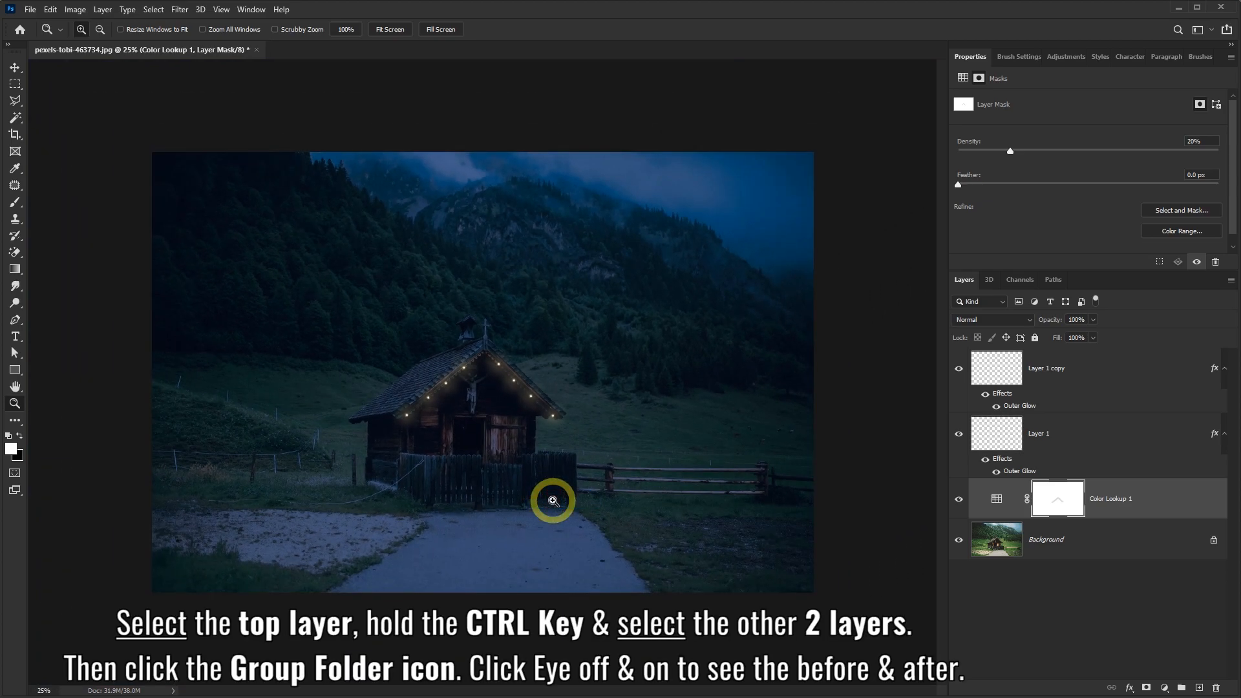
Select both glowing lights layers and the Color Lookup layer and put them together in a group.
left_click(1102, 366)
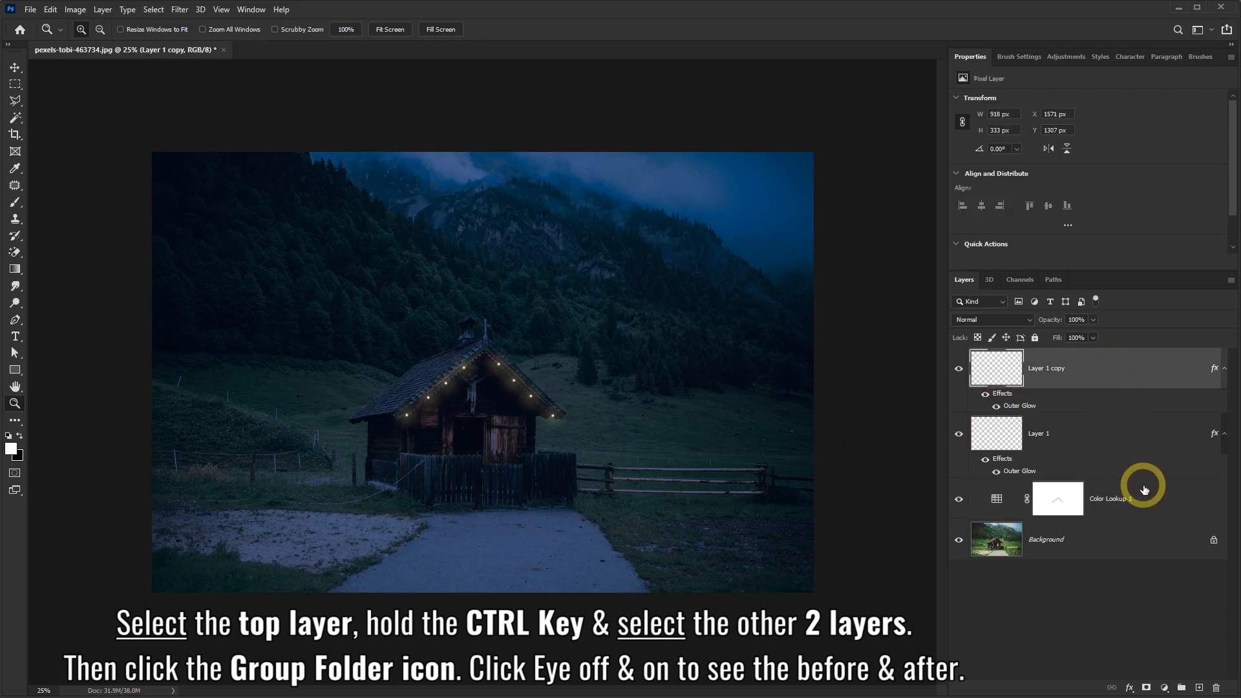
left_click(1128, 449, "ctrl")
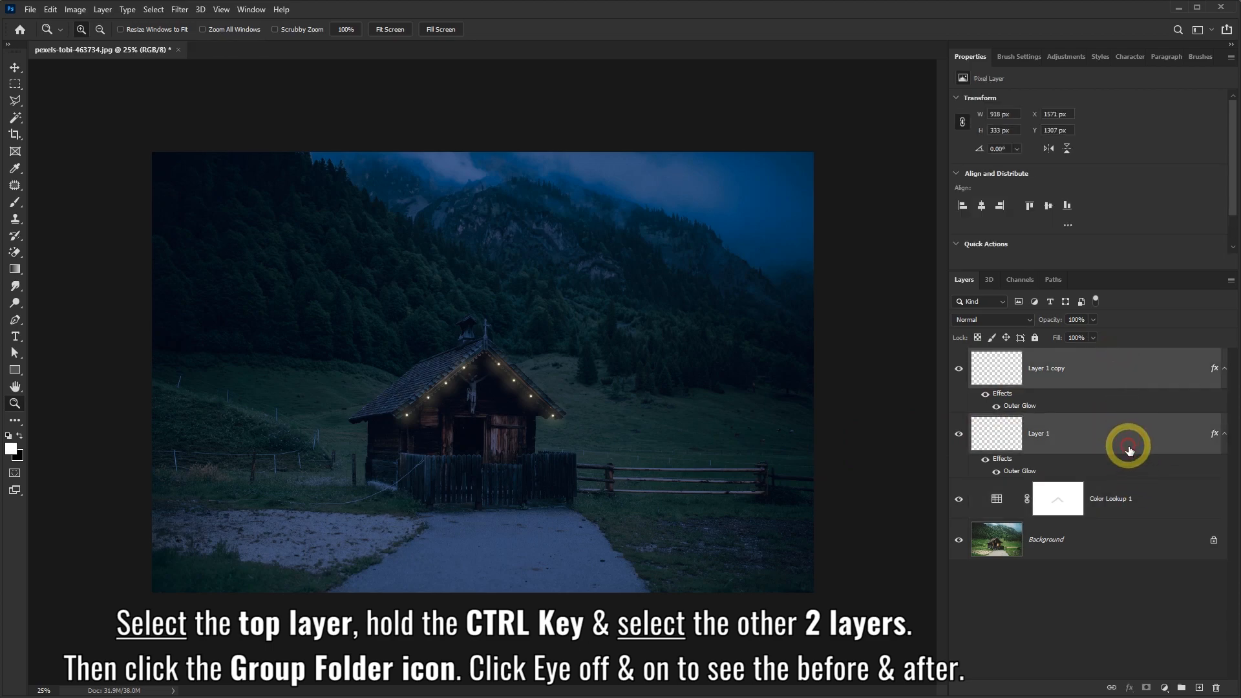
left_click(1169, 496, "ctrl")
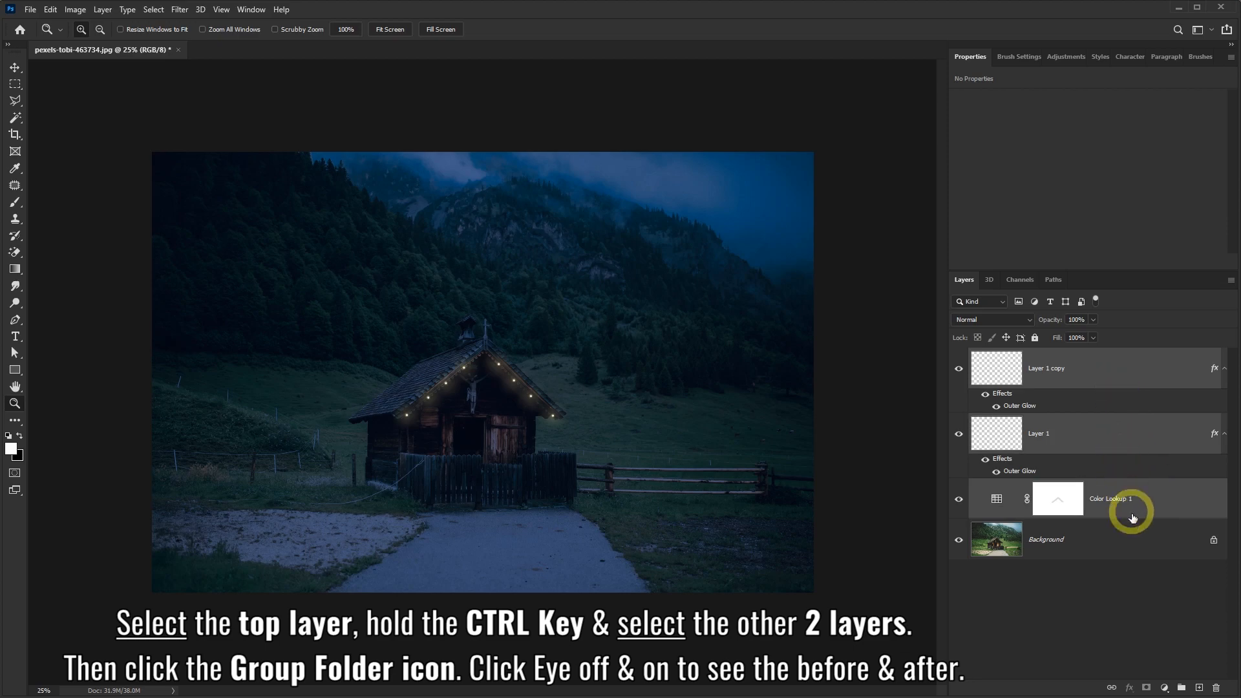
left_click(1181, 688)
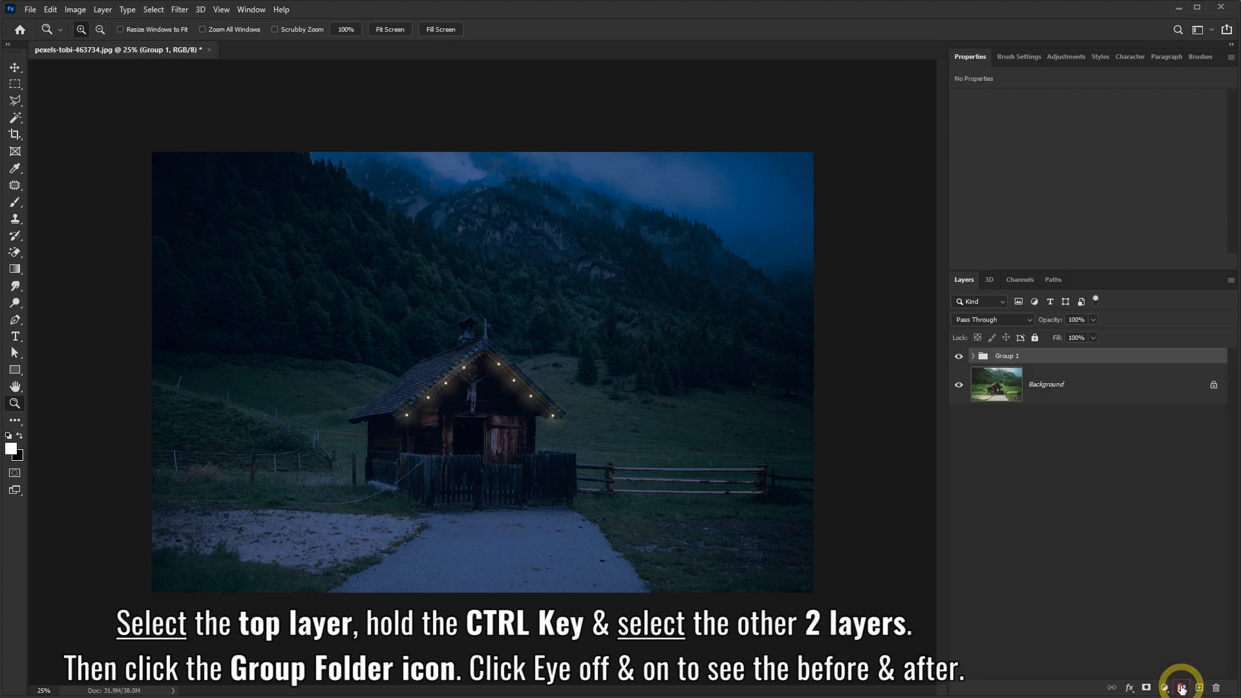
Check the group's contents and toggle its visibility to compare the daytime photo with the night version.
left_click(972, 356)
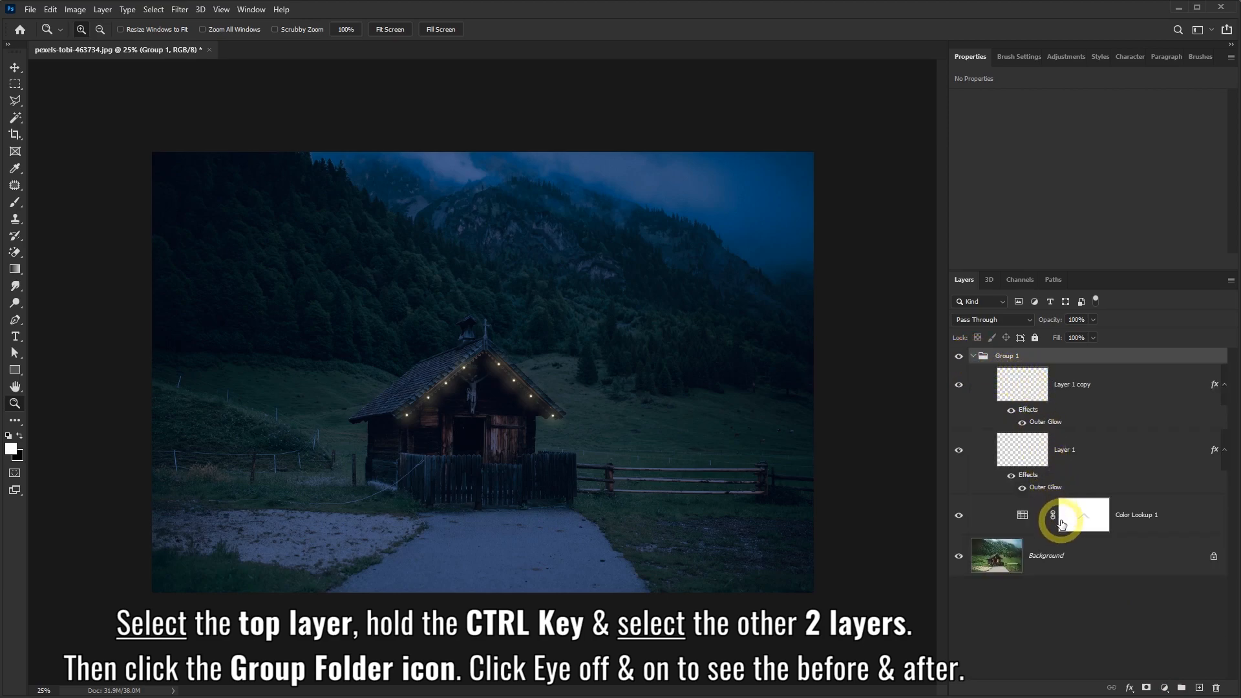
left_click(973, 356)
left_click(959, 356)
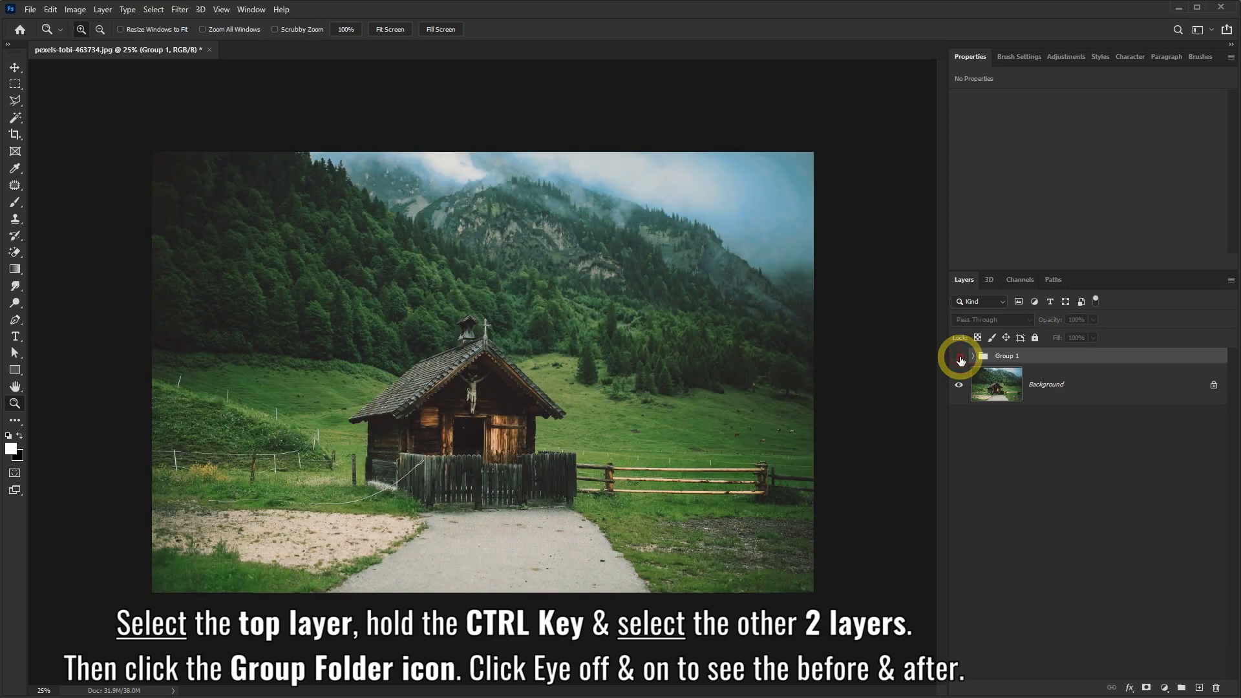
left_click(959, 356)
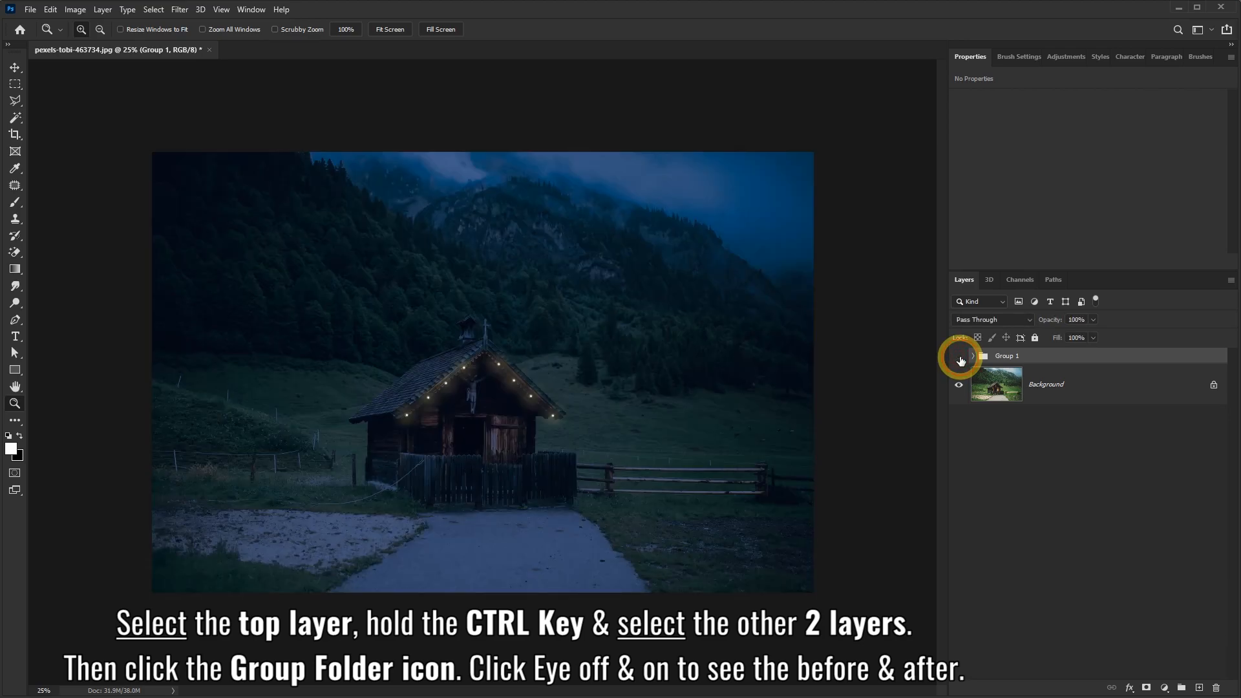
left_click(959, 356)
left_click(959, 356)
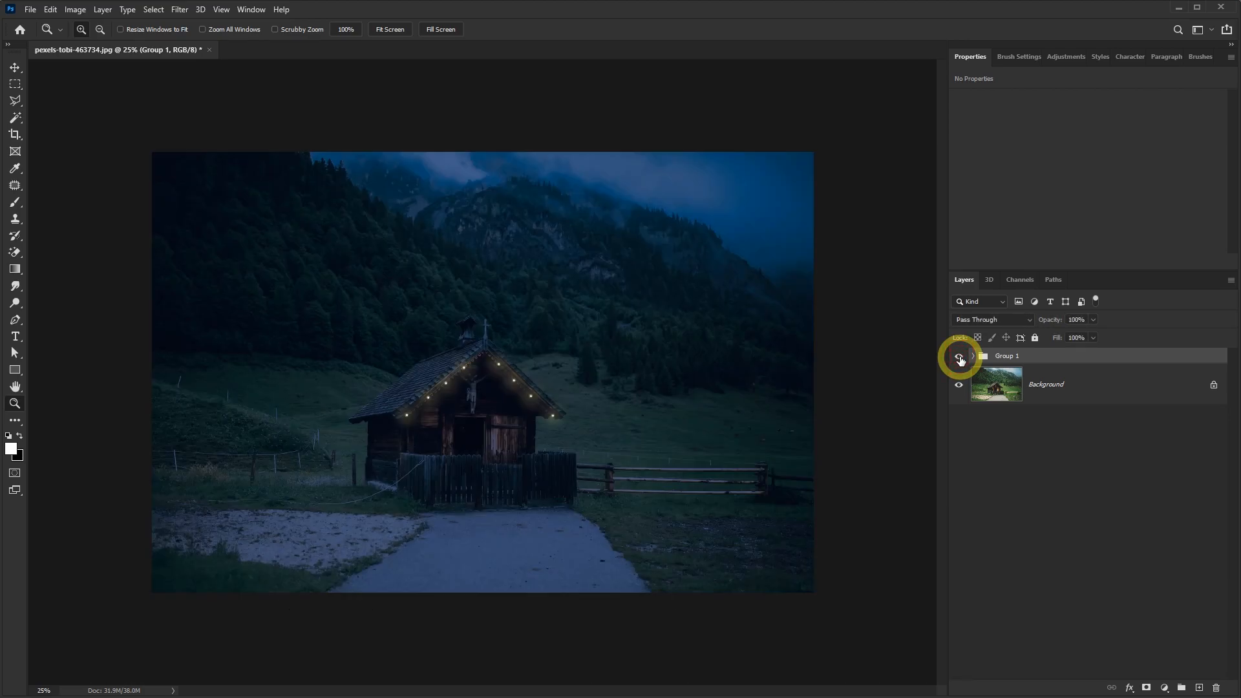
Try a different Outer Glow size on the duplicated lights layer inside the group and cancel the change.
left_click(972, 356)
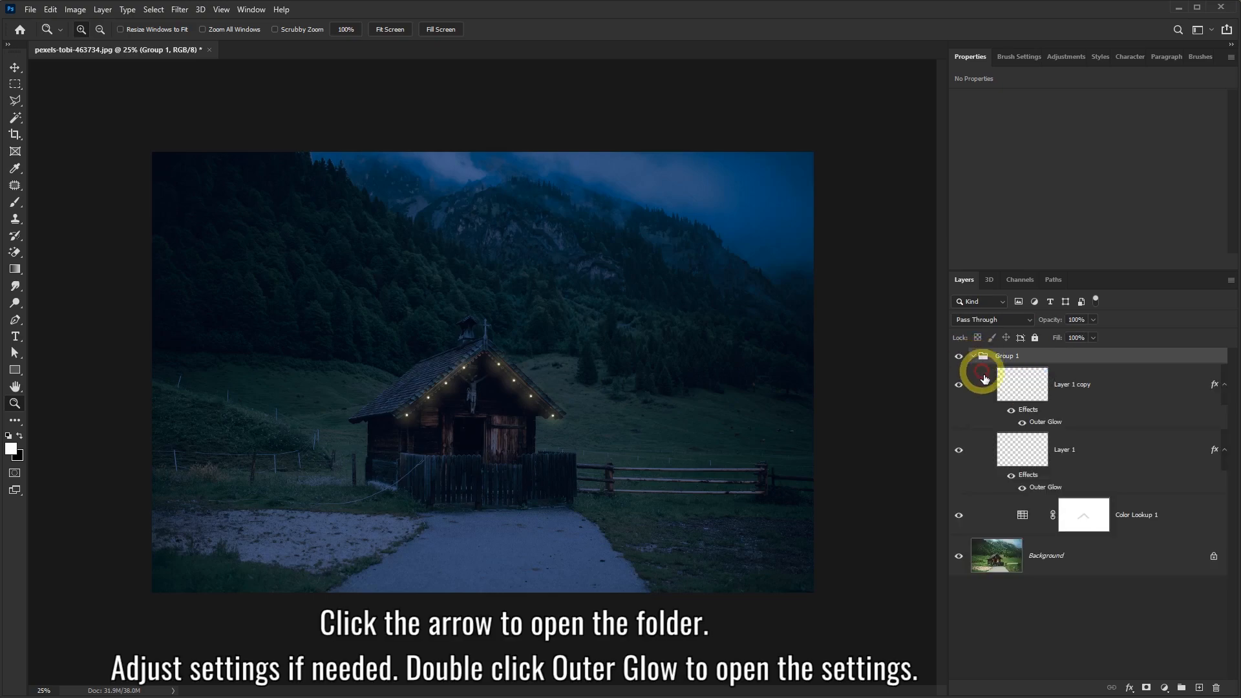
double_click(1035, 423)
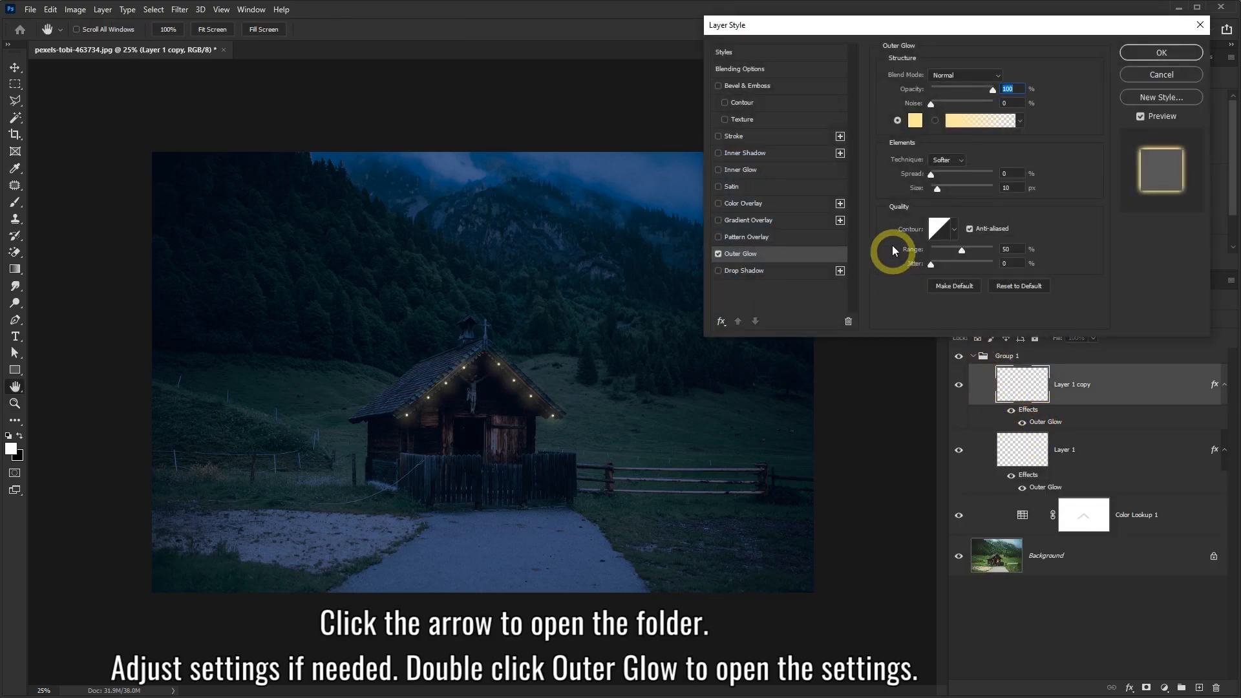
mouse_move(937, 188)
left_mouse_down()
mouse_move(954, 188)
mouse_move(940, 174)
left_mouse_up()
left_click(1163, 75)
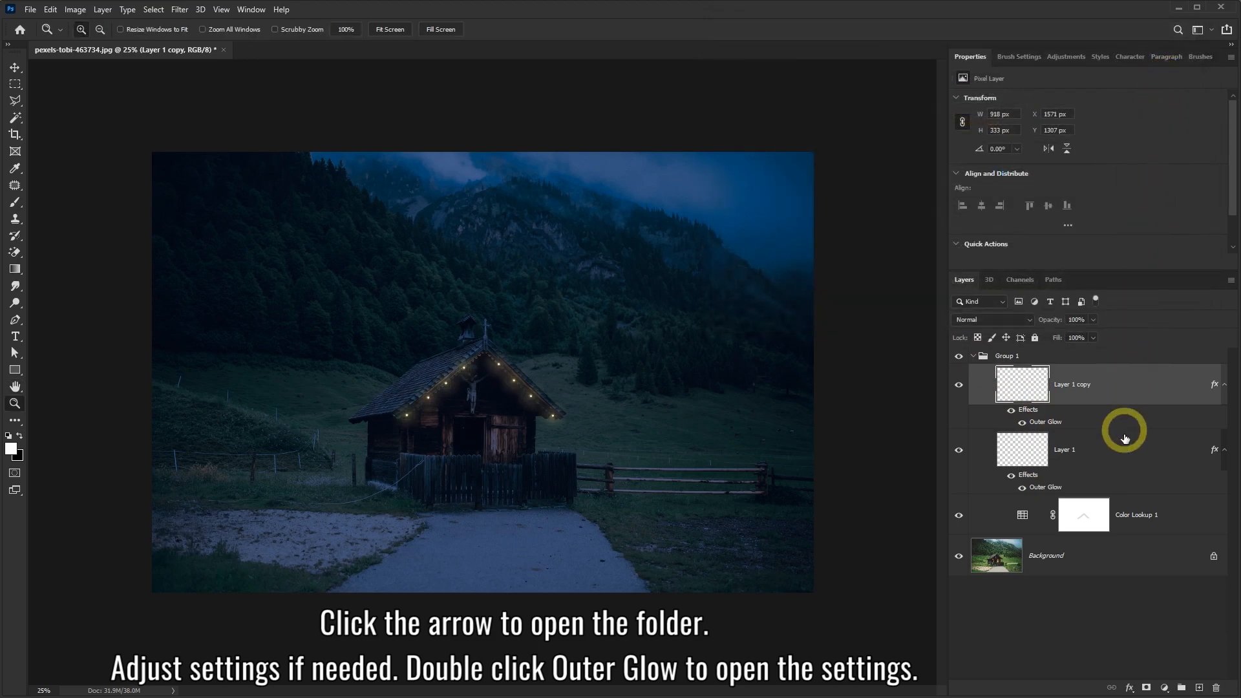
Try a different density on the Color Lookup layer's mask and return it to 20%.
left_click(1140, 515)
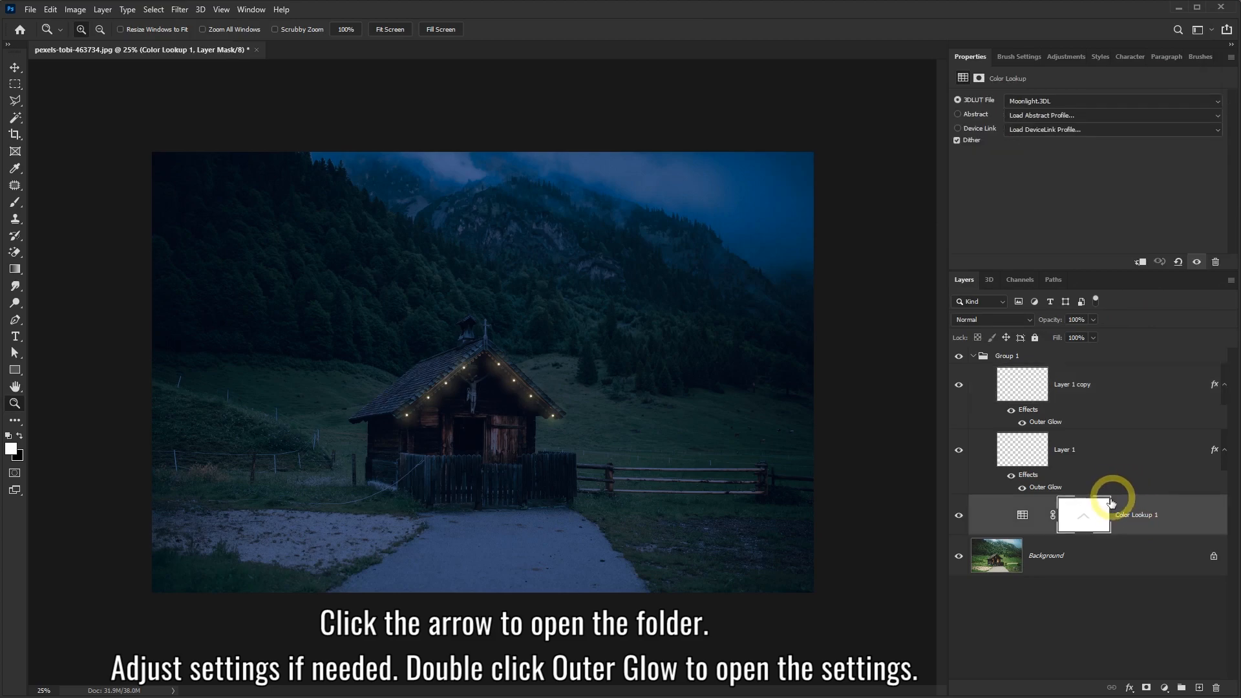
left_click(1022, 515)
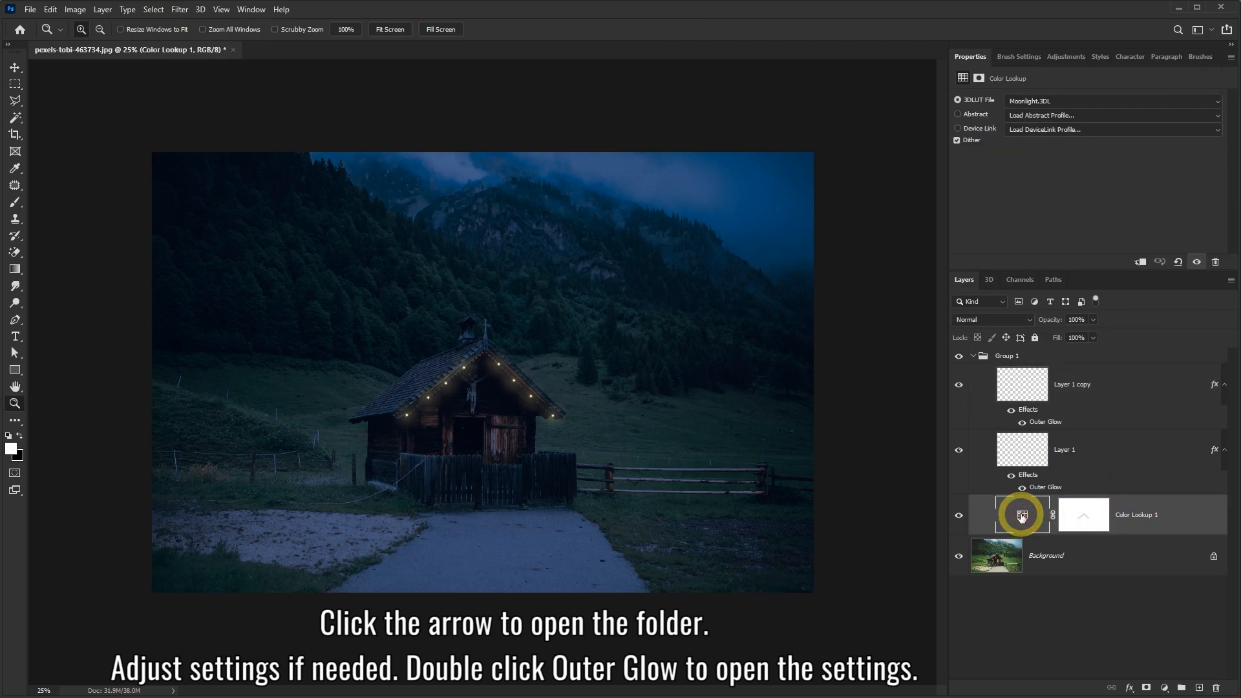
left_click(1083, 515)
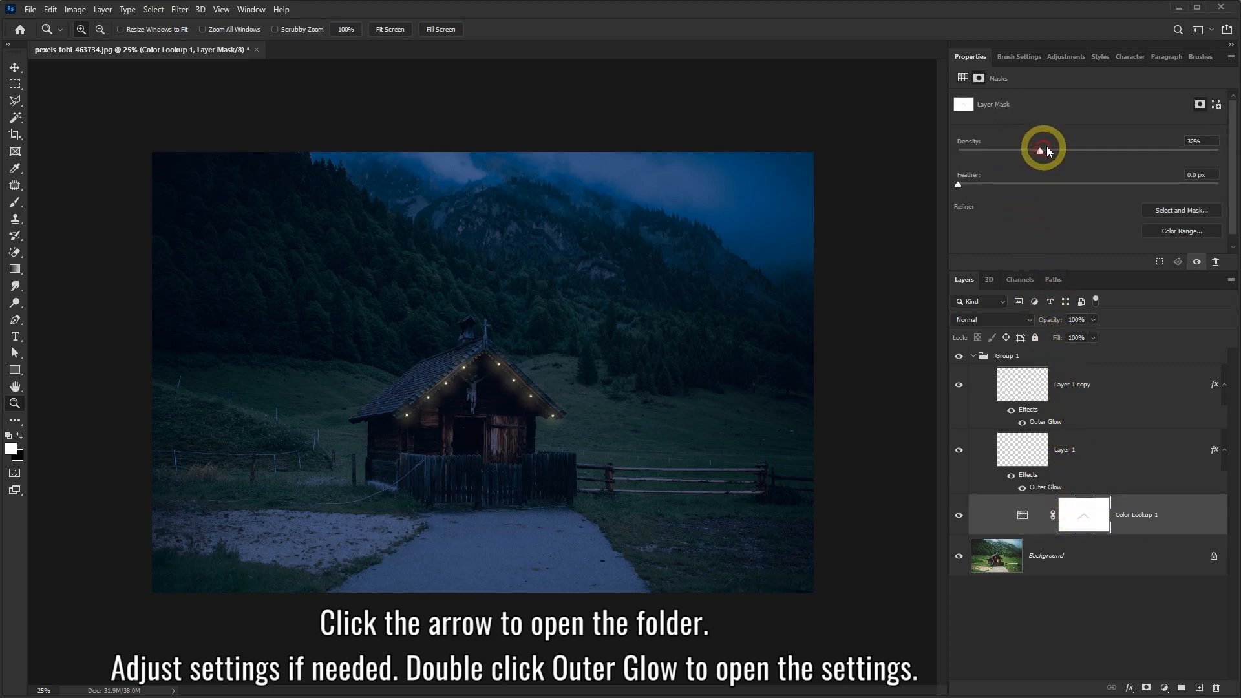
left_click_drag(1103, 145, 1059, 148)
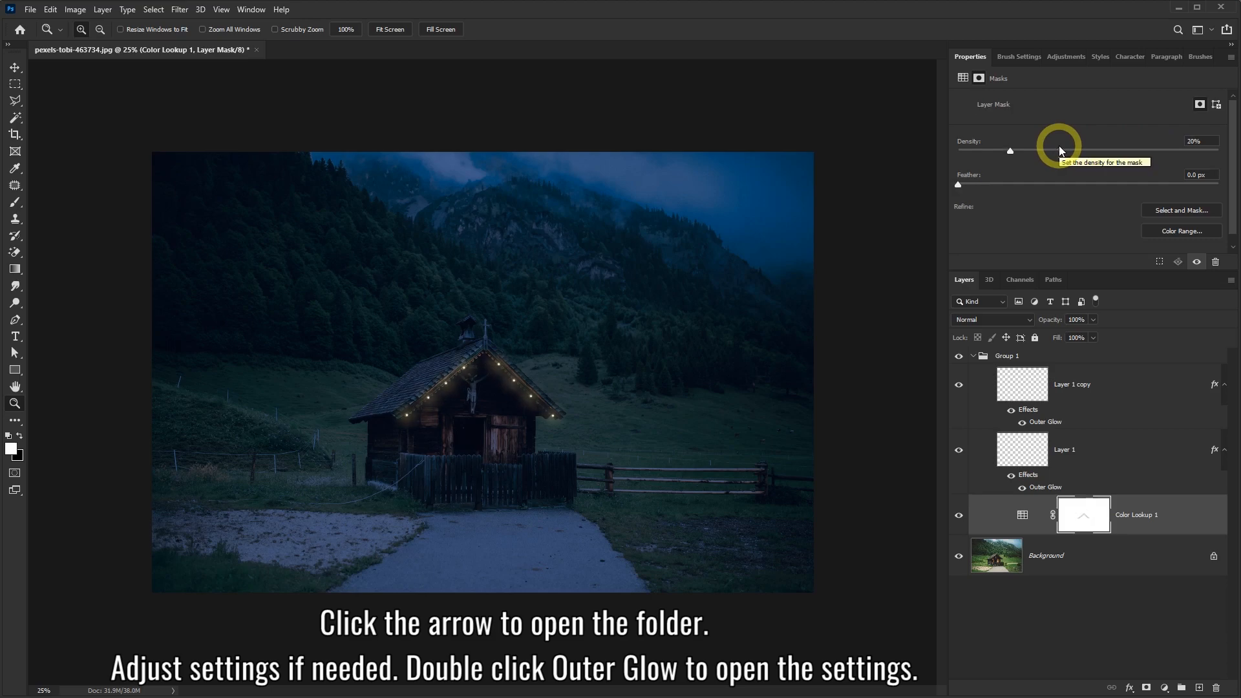
Collapse the group and switch its visibility off and on for a final before-and-after comparison.
left_click(975, 359)
left_click(975, 357)
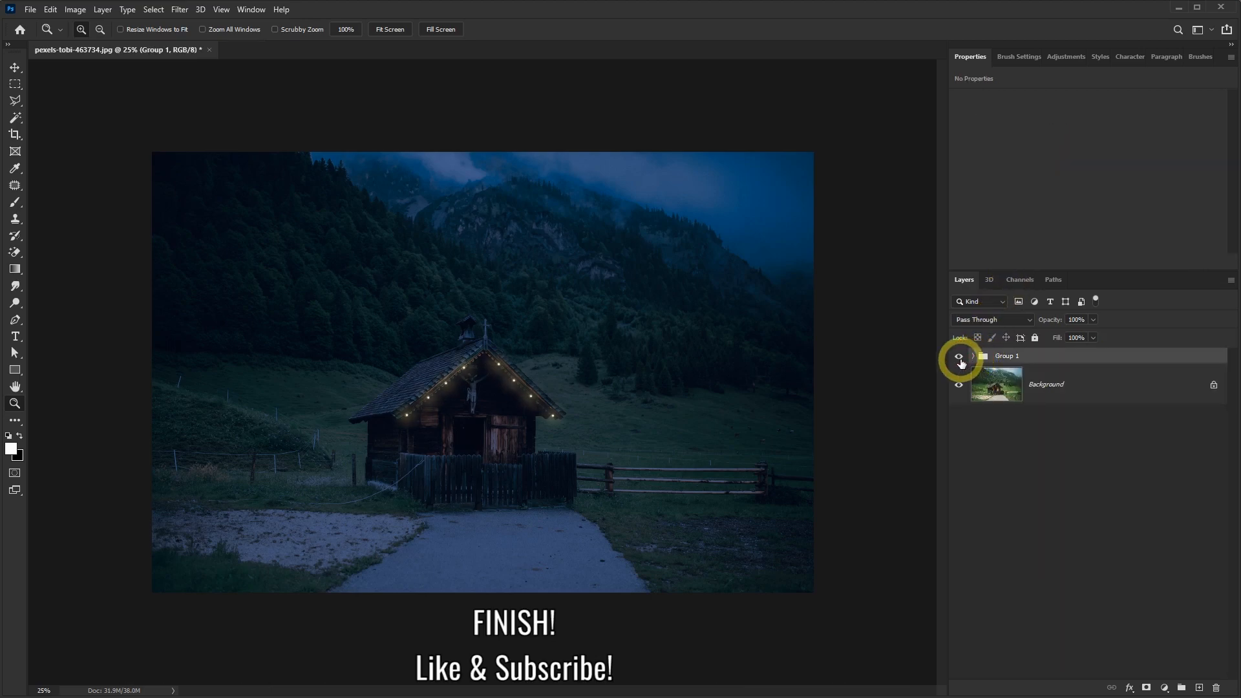
left_click(959, 357)
left_click(959, 359)
left_click(959, 359)
left_click(959, 358)
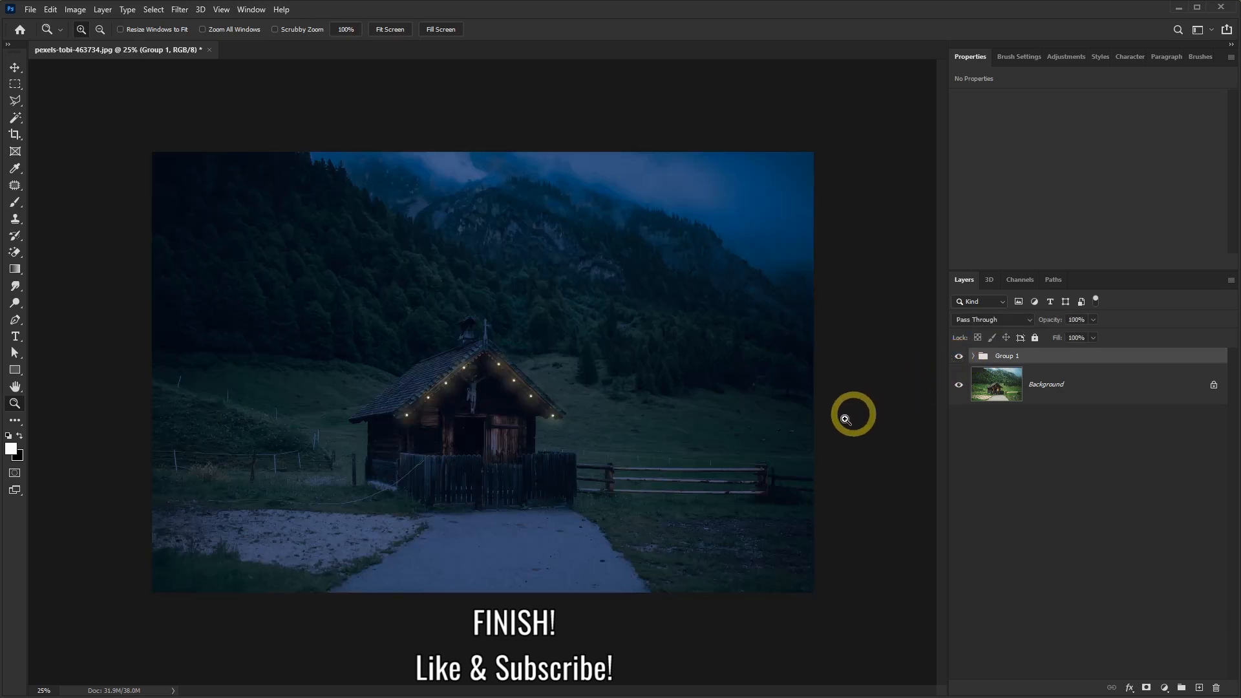